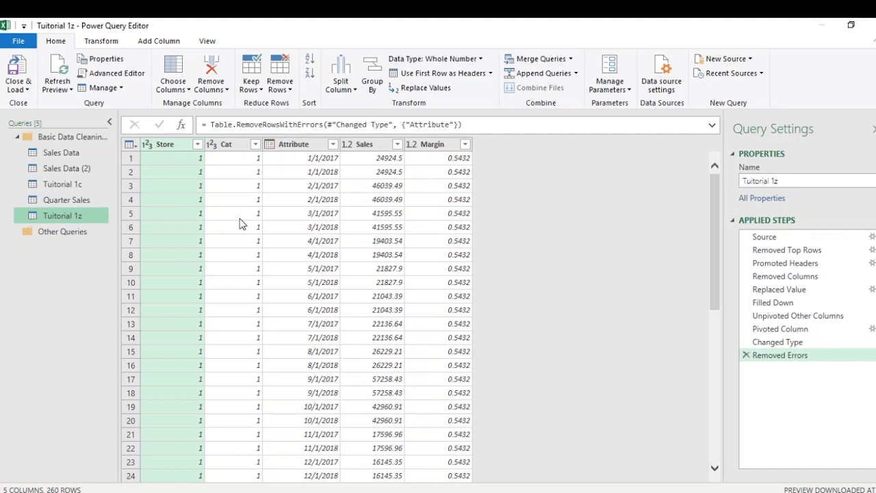
scroll(239, 224, "down", 10)
scroll(240, 223, "up", 10)
scroll(391, 273, "down", 5)
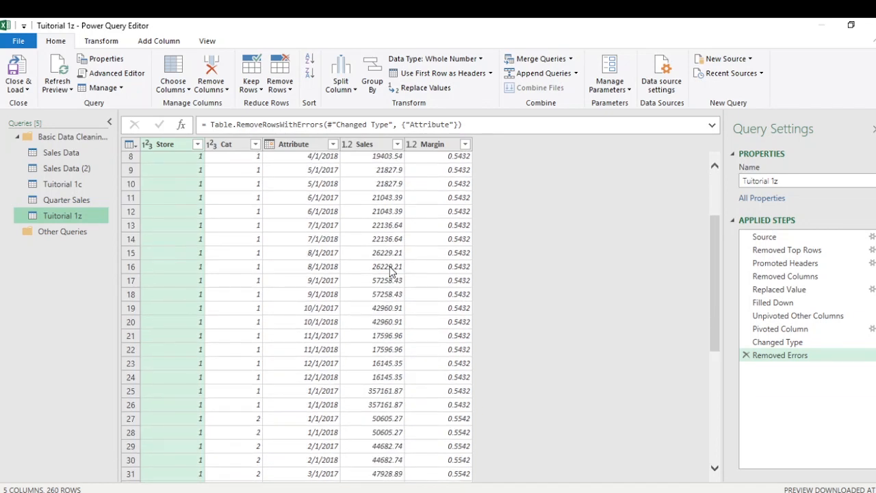
scroll(390, 274, "up", 5)
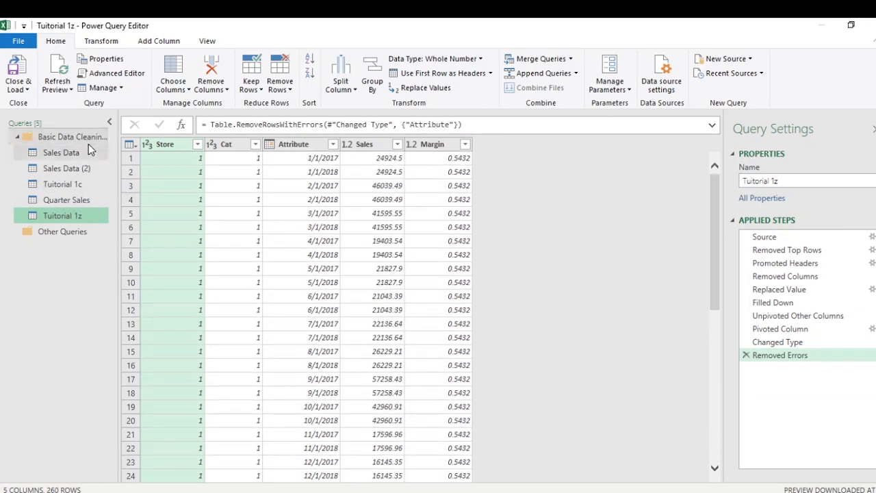
Create a new query group named "Splitting columns".
right_click(30, 272)
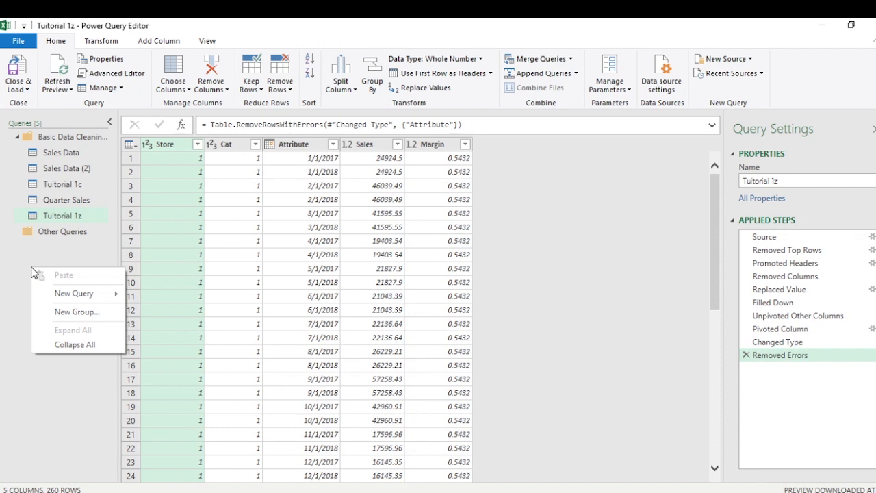
left_click(79, 313)
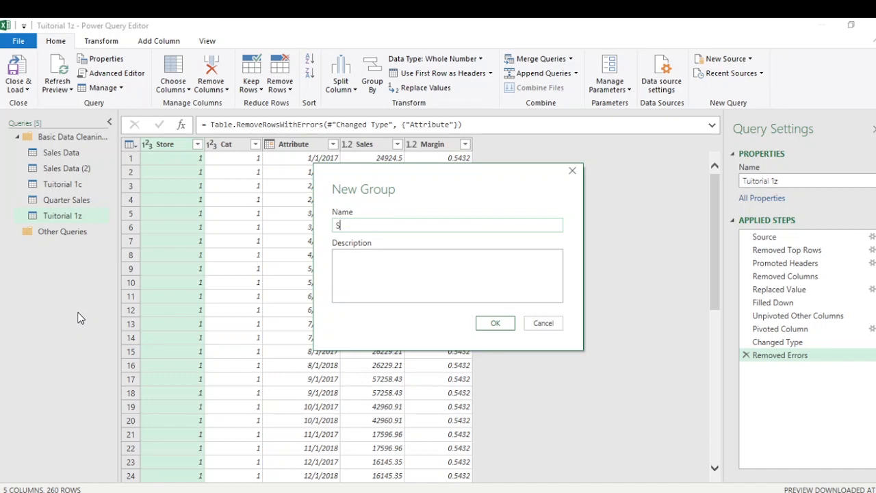
type("Splitting columns")
left_click(495, 323)
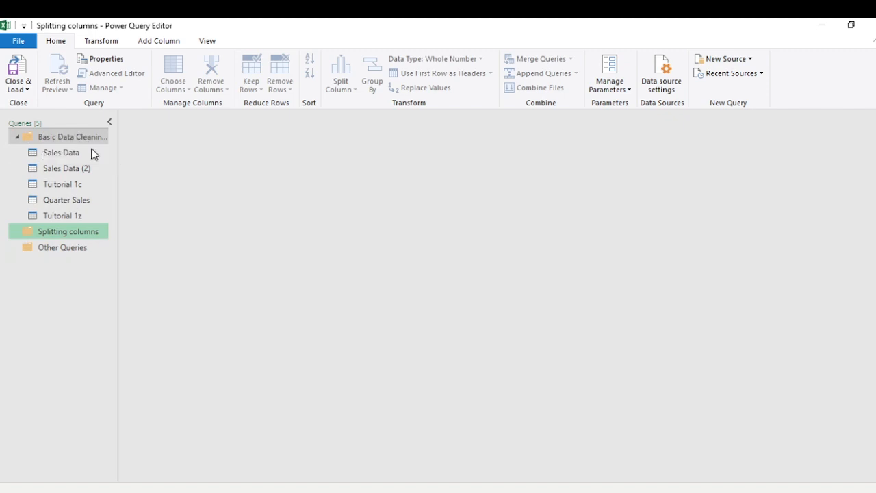
Delete the Removed Errors and Changed Type applied steps from the Tuitorial 1z query.
left_click(74, 216)
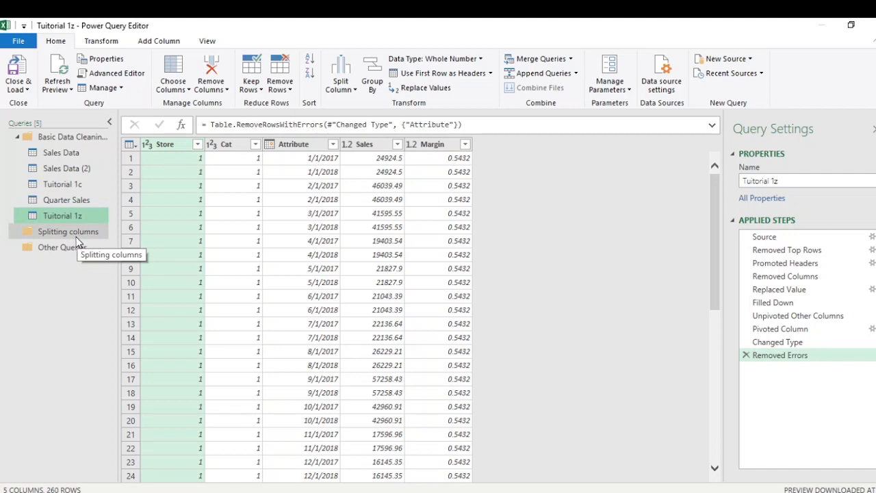
scroll(226, 330, "down", 6)
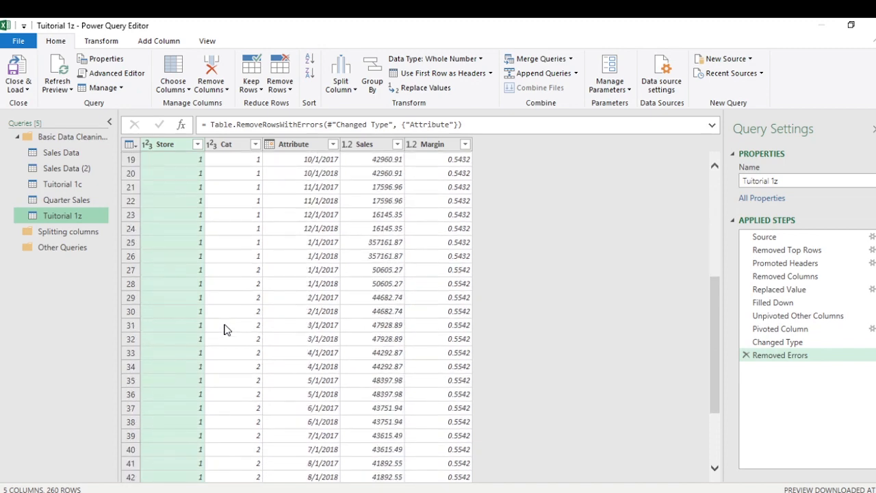
scroll(225, 330, "up", 6)
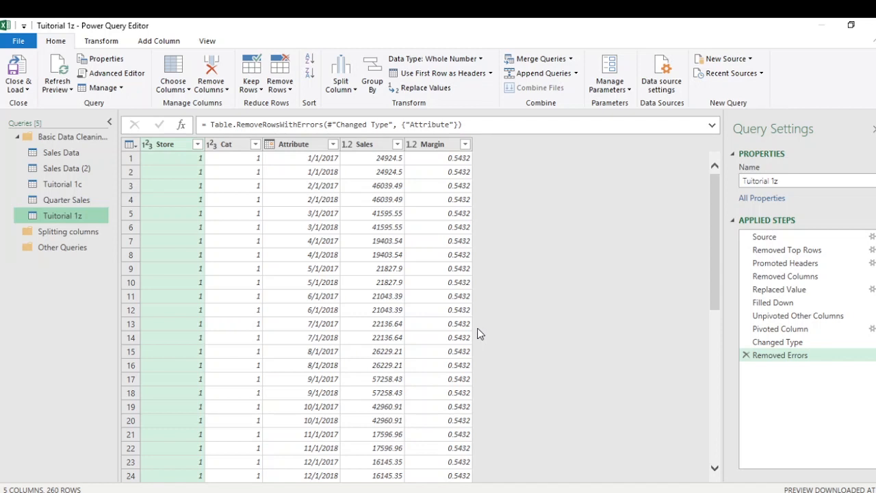
left_click(746, 355)
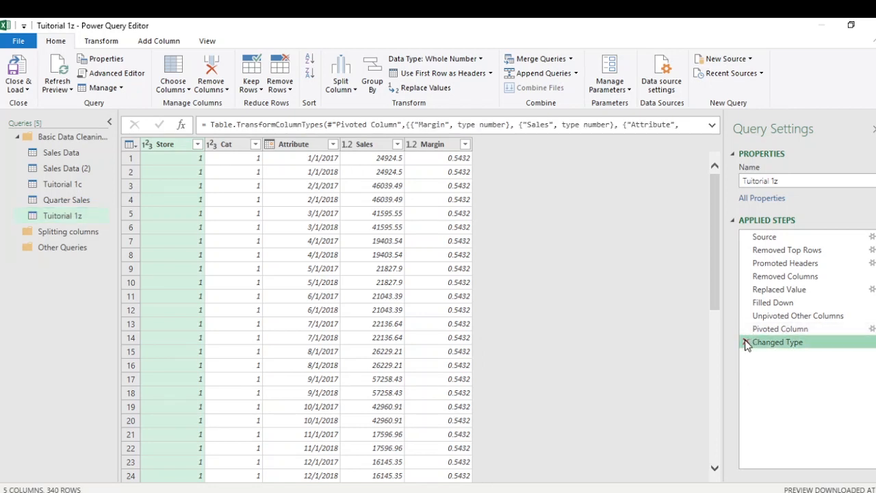
left_click(745, 341)
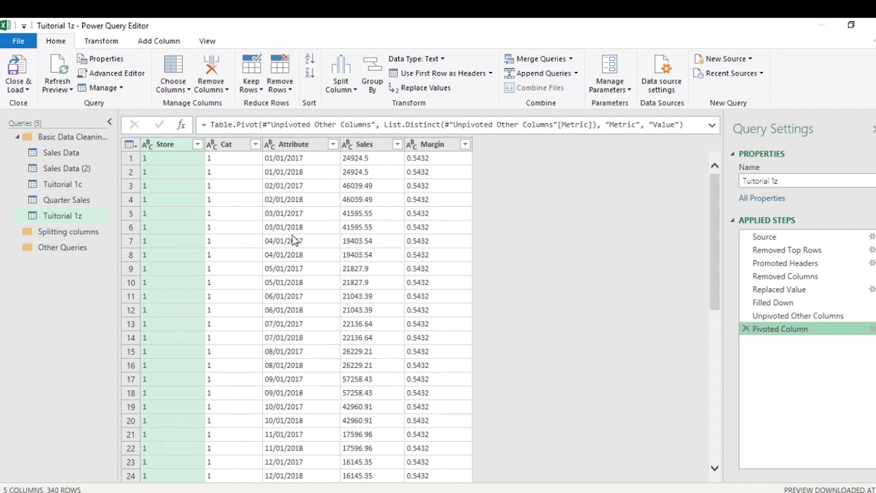
Duplicate the Attribute column in the Tuitorial 1z query.
scroll(294, 223, "down", 3)
scroll(294, 222, "up", 3)
scroll(294, 222, "down", 1)
scroll(294, 222, "down", 5)
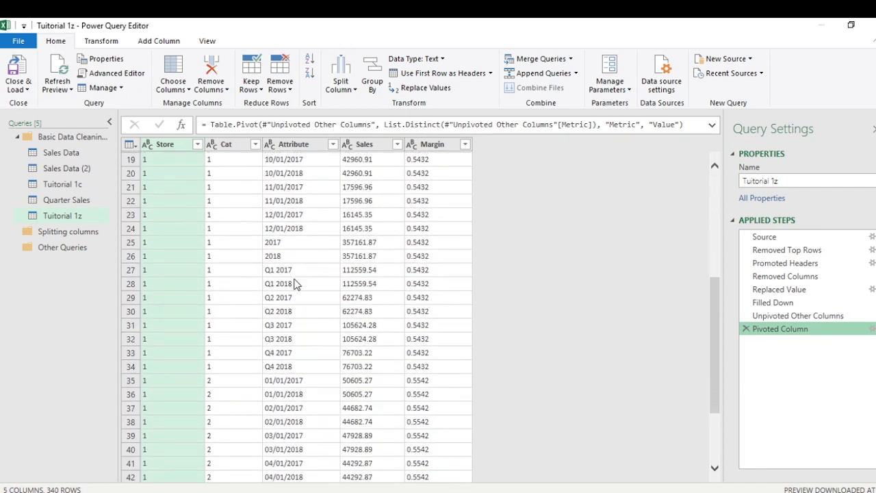
scroll(303, 240, "up", 6)
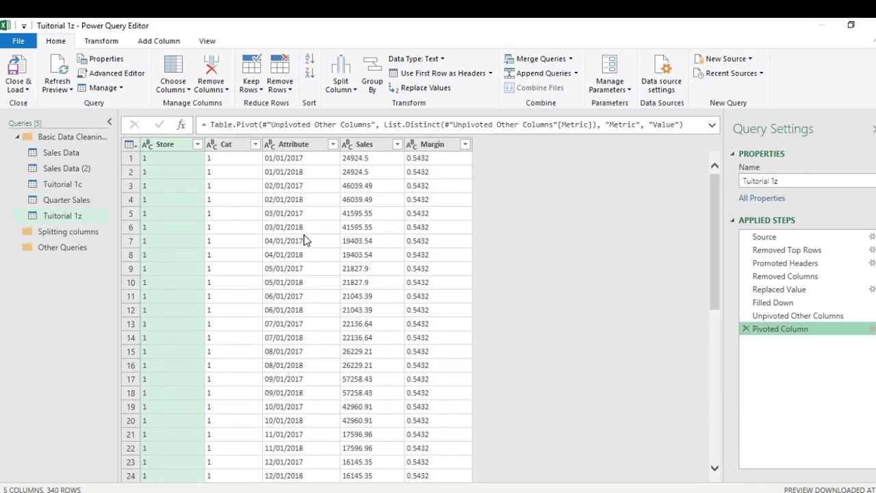
left_click(289, 145)
right_click(289, 148)
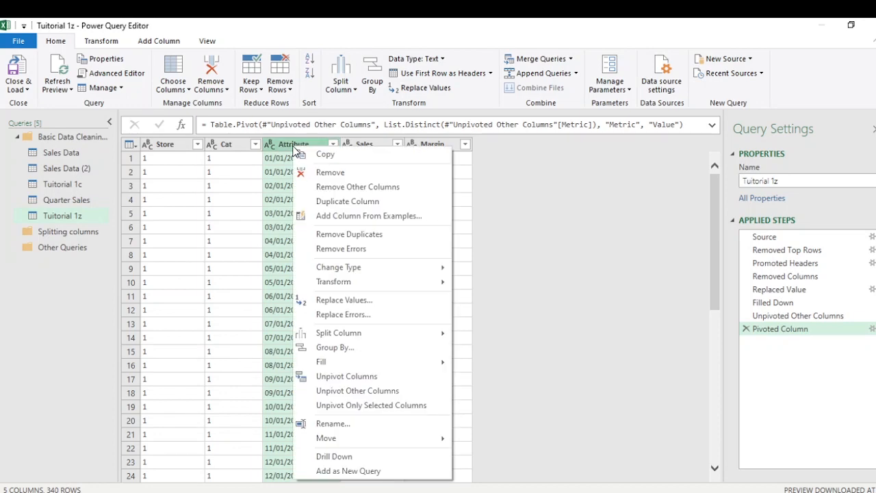
left_click(288, 144)
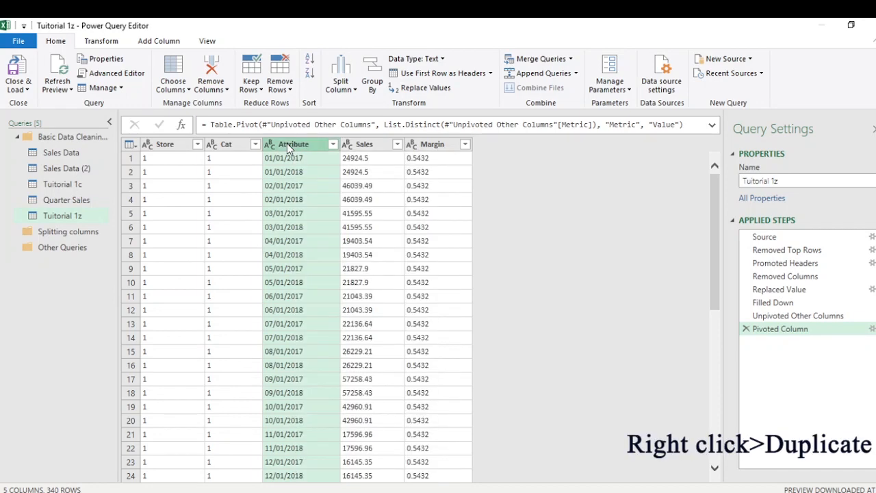
right_click(287, 143)
left_click(335, 198)
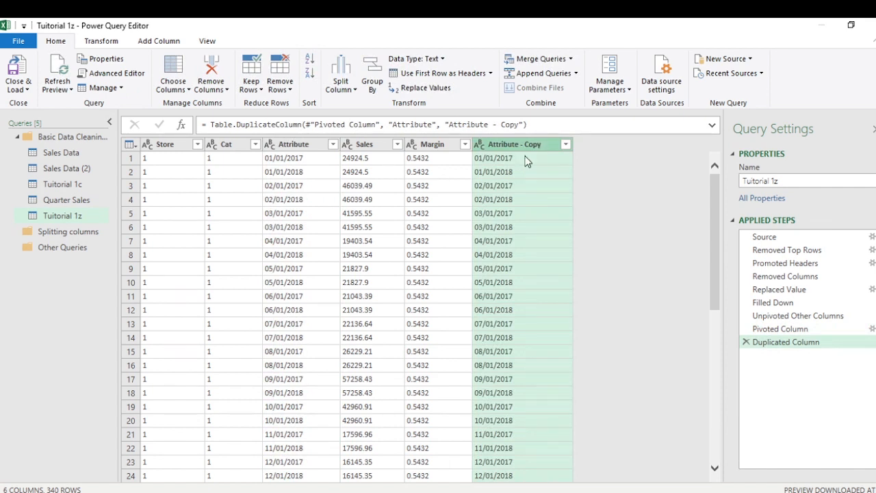
Change the Attribute - Copy column's data type to Date and keep only the rows with errors in it.
left_click(481, 149)
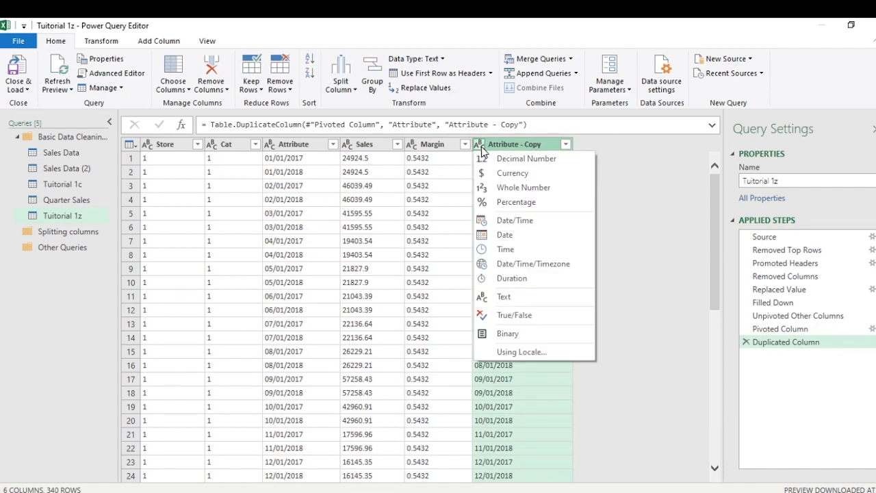
left_click(506, 236)
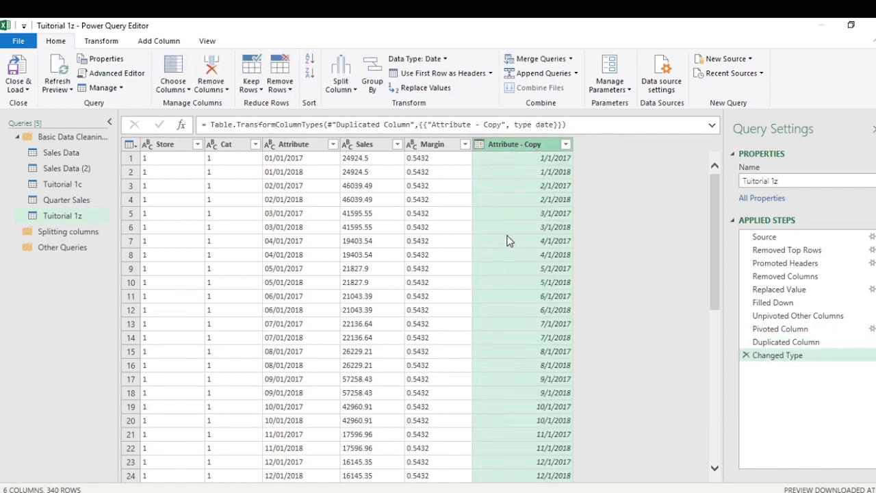
scroll(508, 240, "down", 6)
scroll(507, 240, "up", 6)
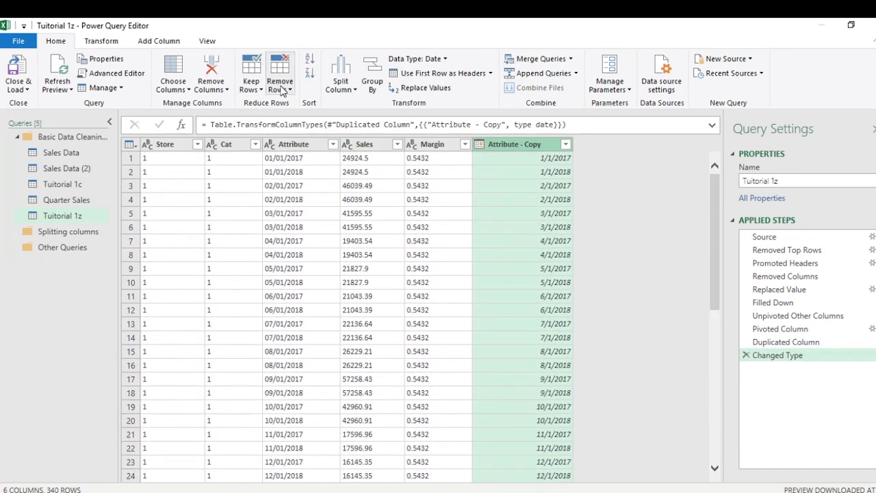
left_click(262, 90)
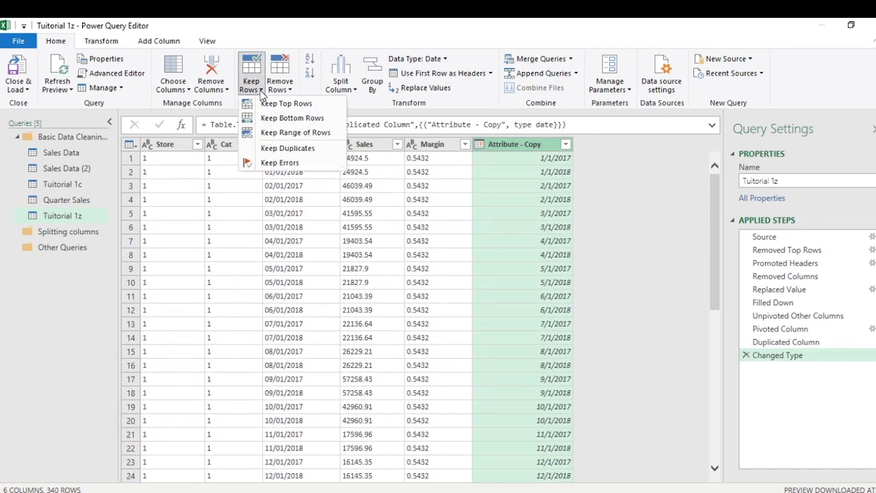
left_click(278, 164)
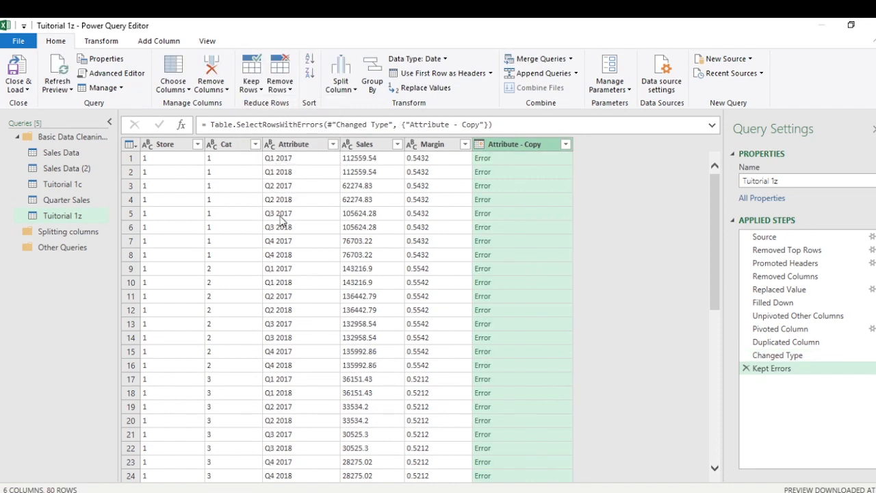
Remove the Attribute - Copy column from the table.
right_click(515, 145)
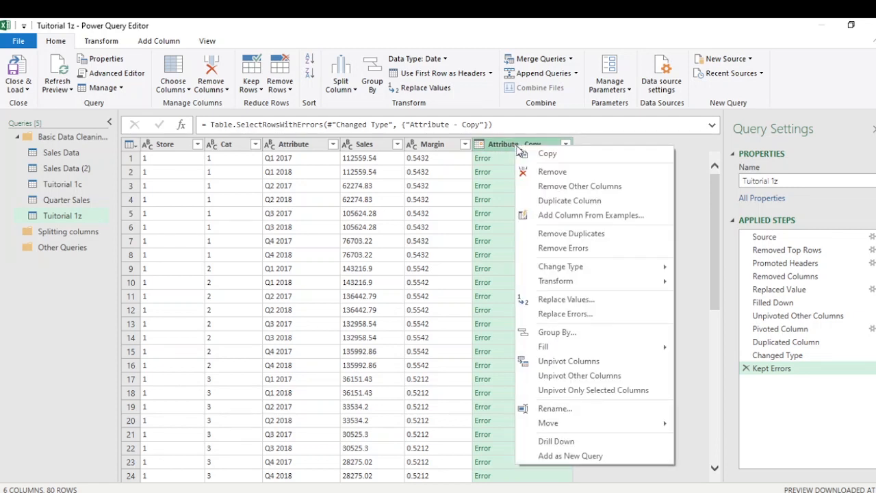
left_click(542, 172)
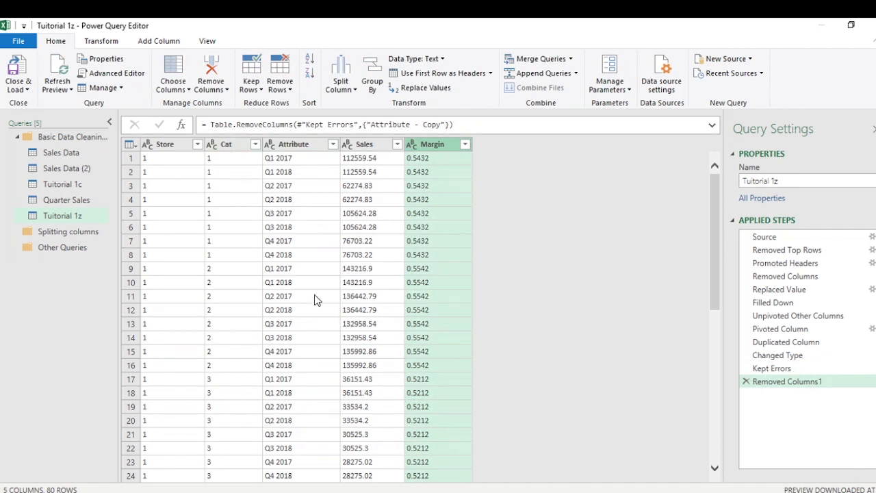
scroll(307, 282, "down", 4)
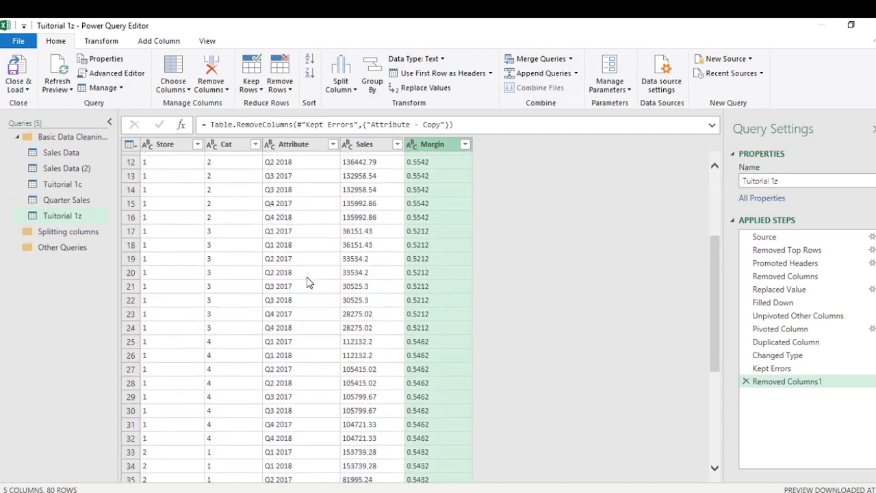
scroll(307, 282, "up", 4)
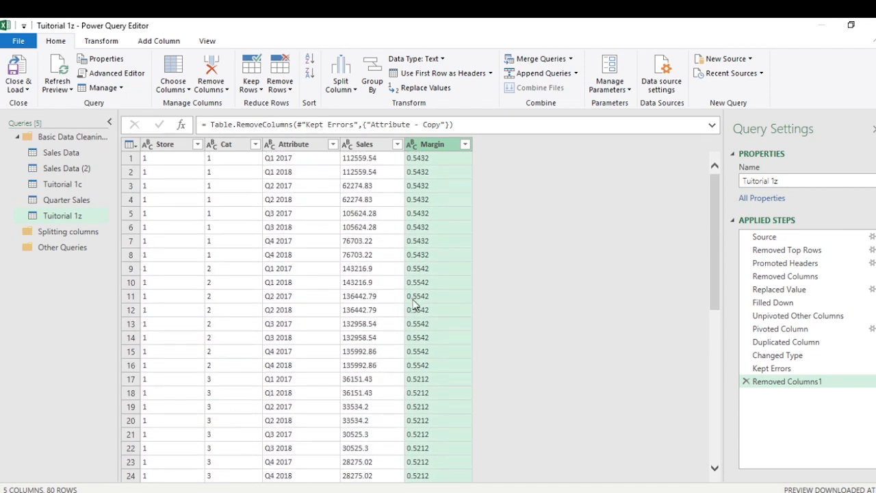
Filter the Store column to exclude the XY and XZ values, keeping only stores 1 and 2.
scroll(255, 283, "down", 2)
scroll(257, 280, "up", 2)
left_click(254, 144)
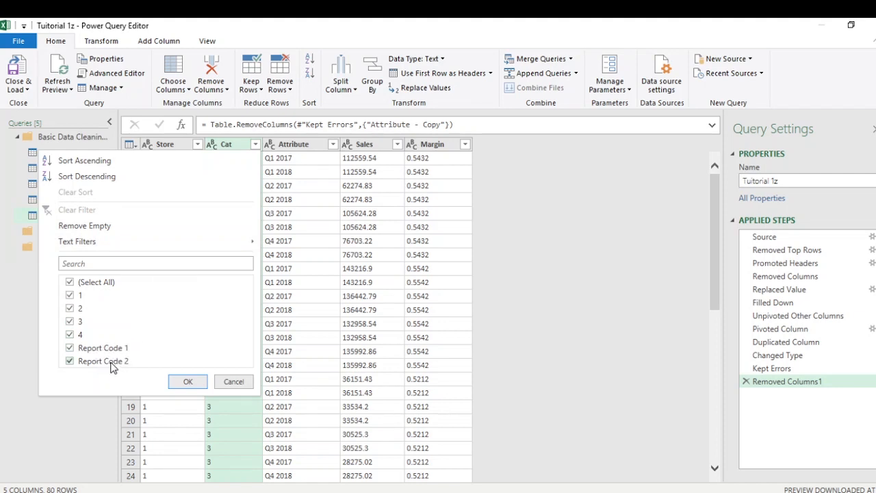
left_click(235, 381)
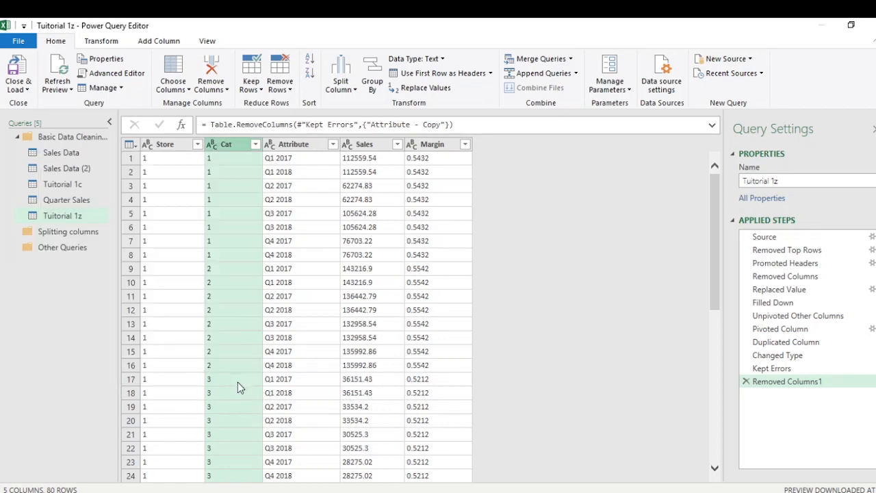
left_click(197, 145)
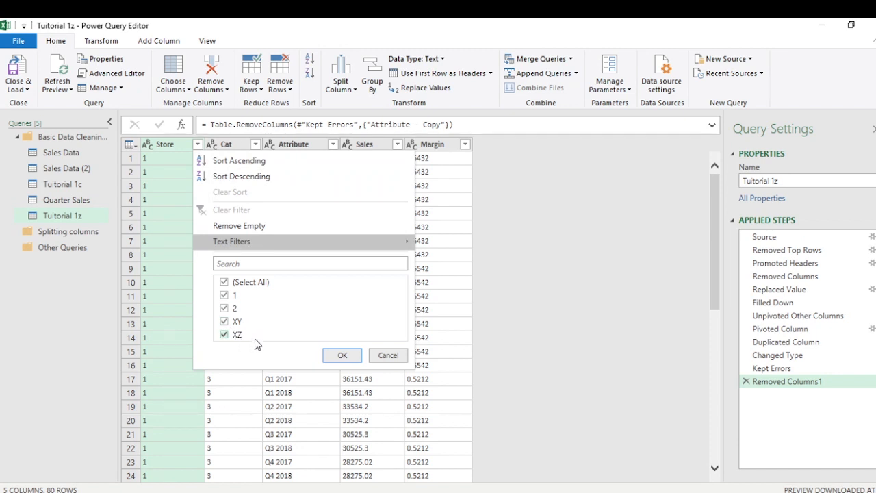
left_click(223, 322)
left_click(225, 334)
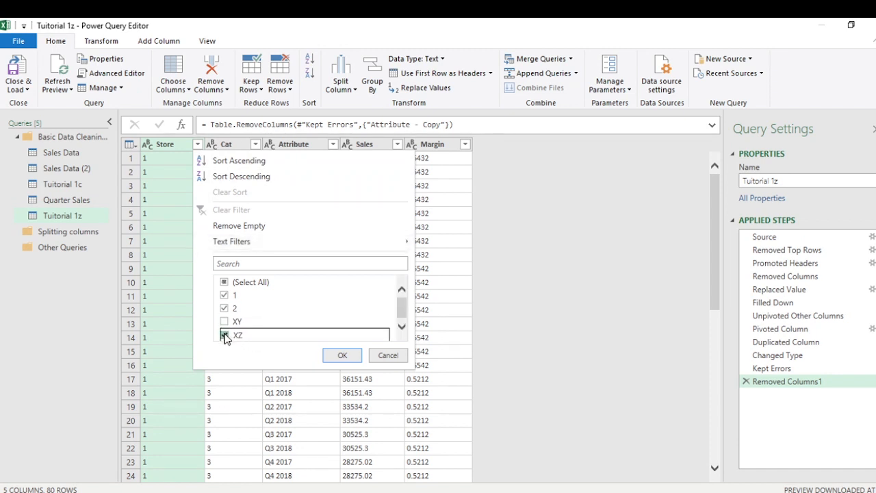
left_click(341, 356)
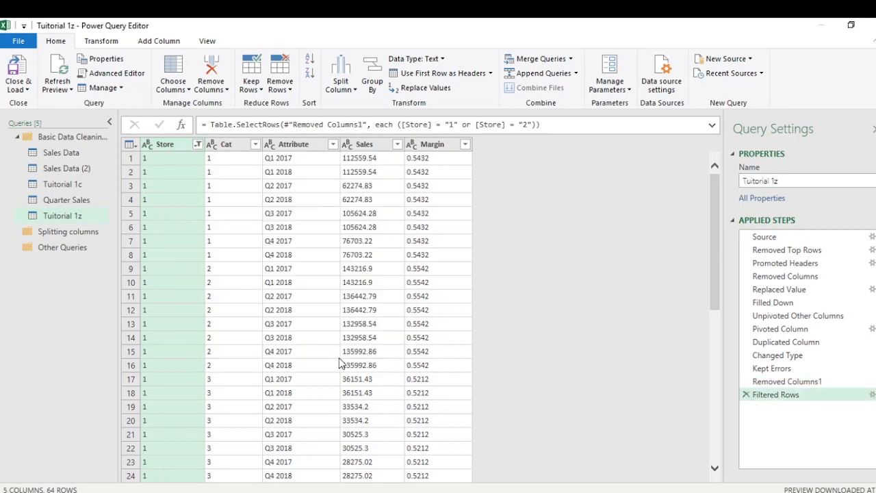
Check the Cat column's filter values after the Store filter, and the Store column's filter values at the Removed Columns1 step.
left_click(254, 144)
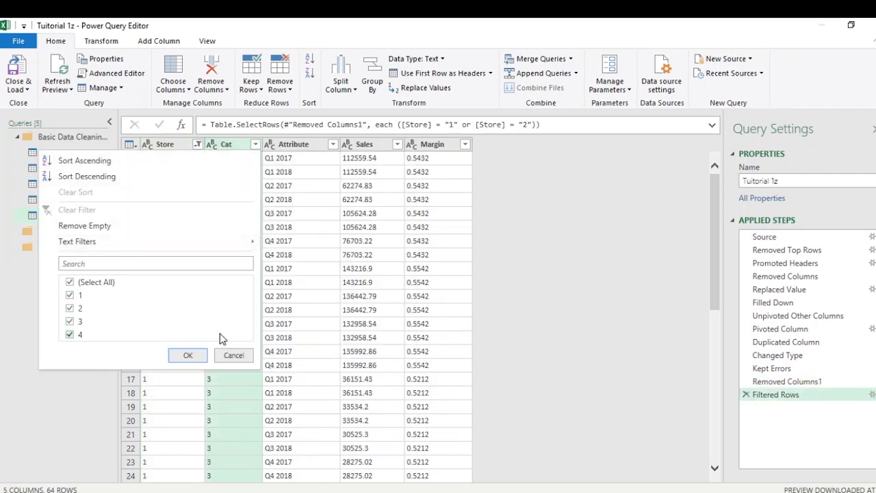
left_click(236, 356)
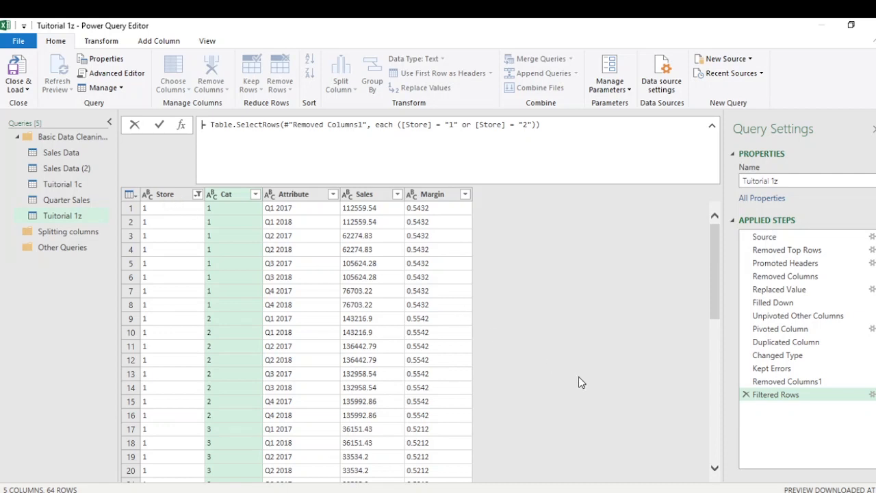
left_click(772, 383)
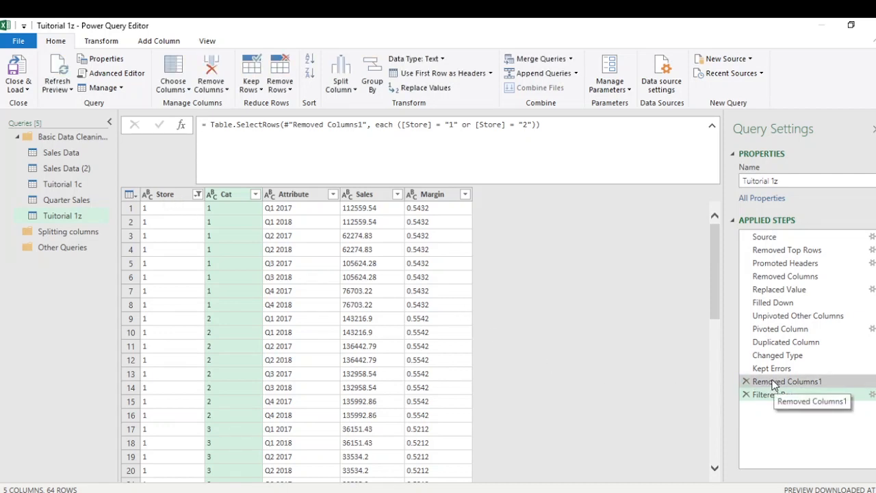
left_click(772, 384)
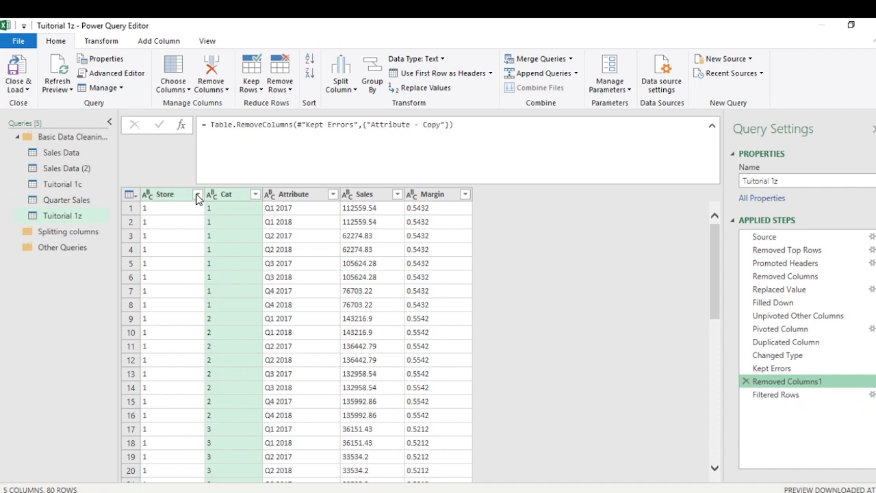
left_click(197, 195)
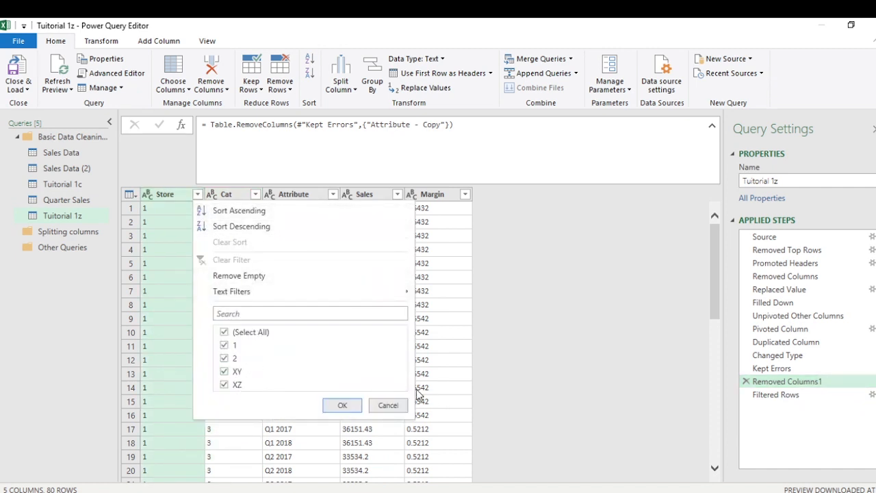
left_click(394, 407)
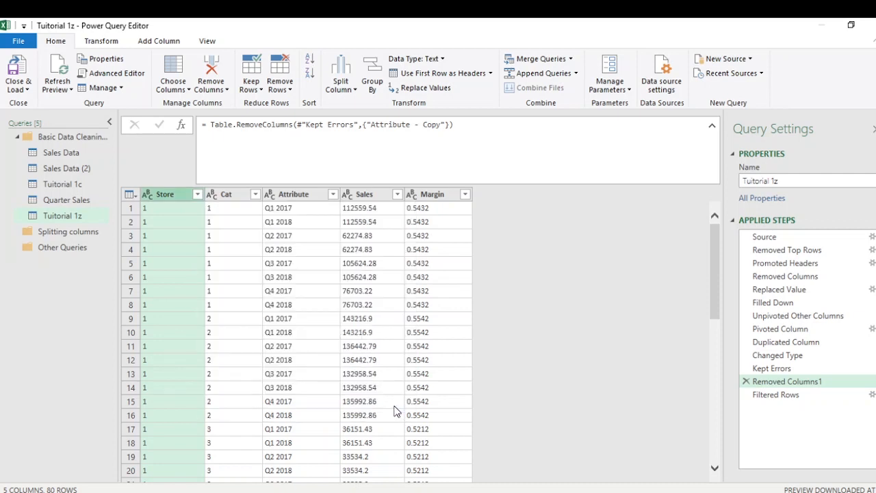
In the Filtered Rows step's formula, change the first condition to [Store] <> "XY".
left_click(770, 396)
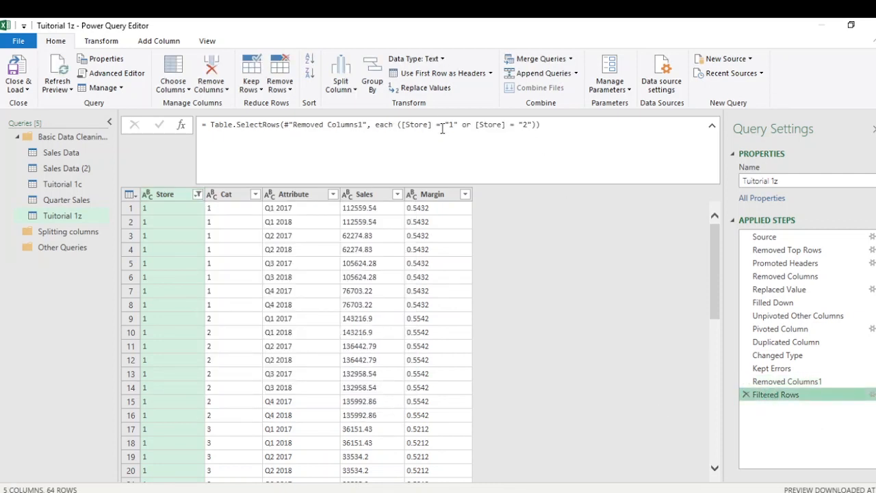
left_click(442, 125)
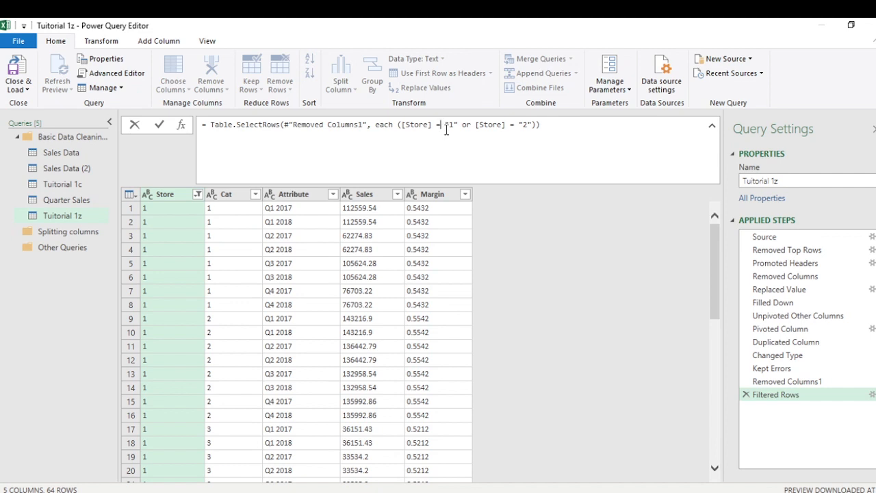
key("BackSpace")
type(",")
key("BackSpace")
type("<>")
key("BackSpace")
type("XY")
Change the formula's second condition to [Store] <> "XZ".
key("BackSpace")
type("<>")
left_click(541, 125)
key("BackSpace")
type("XZ")
Join the two Store conditions with "and" instead of "or", commit the formula and collapse the formula bar.
left_click(479, 126)
key("BackSpace")
key("BackSpace")
type("A")
key("BackSpace")
type("and")
left_click(567, 127)
key("Return")
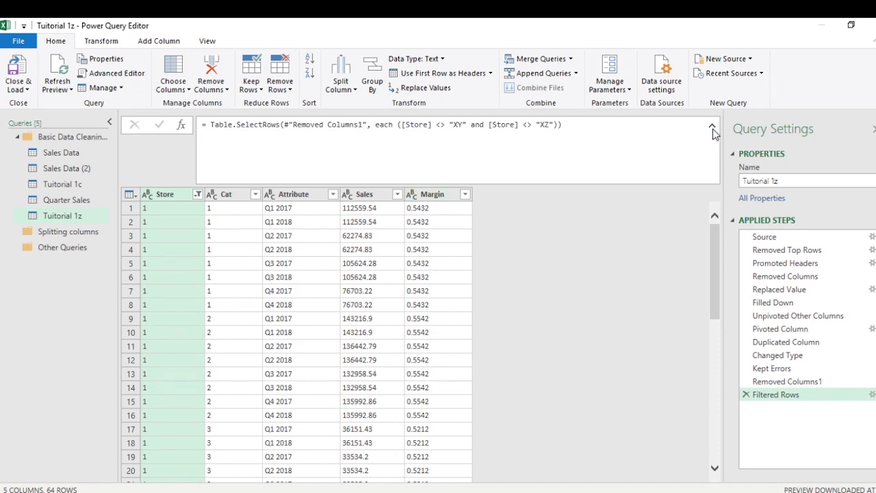
left_click(714, 126)
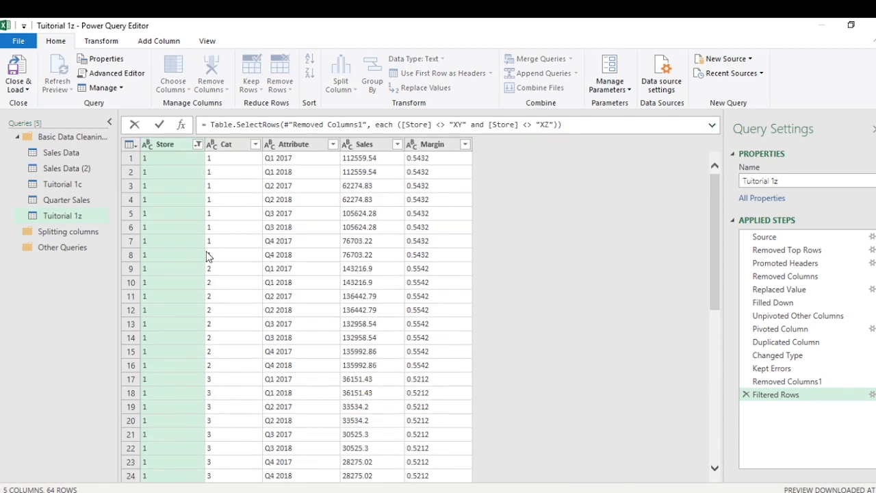
Create a reference of the Tuitorial 1z query and move it into the Splitting columns group.
left_click(68, 217)
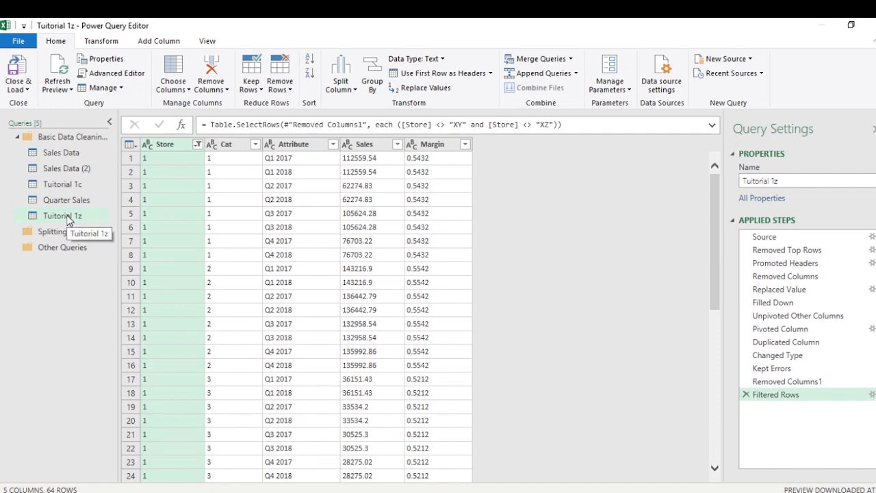
right_click(67, 218)
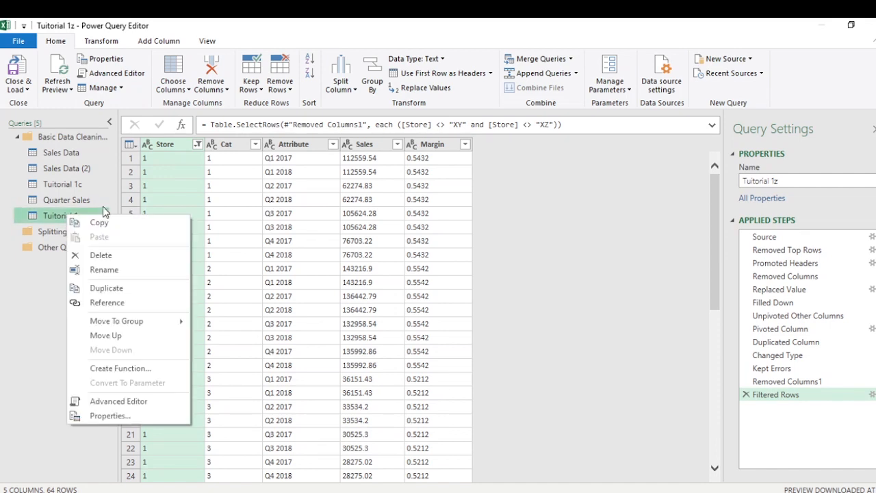
left_click(103, 302)
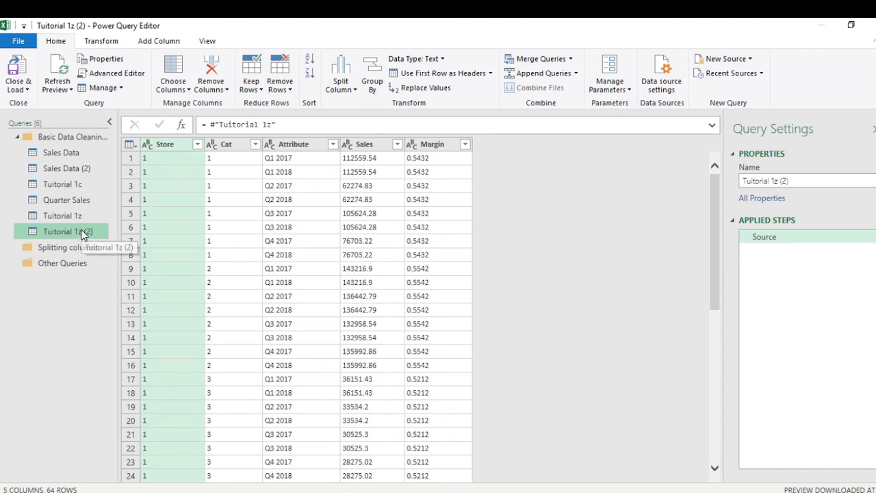
left_click_drag(81, 230, 82, 252)
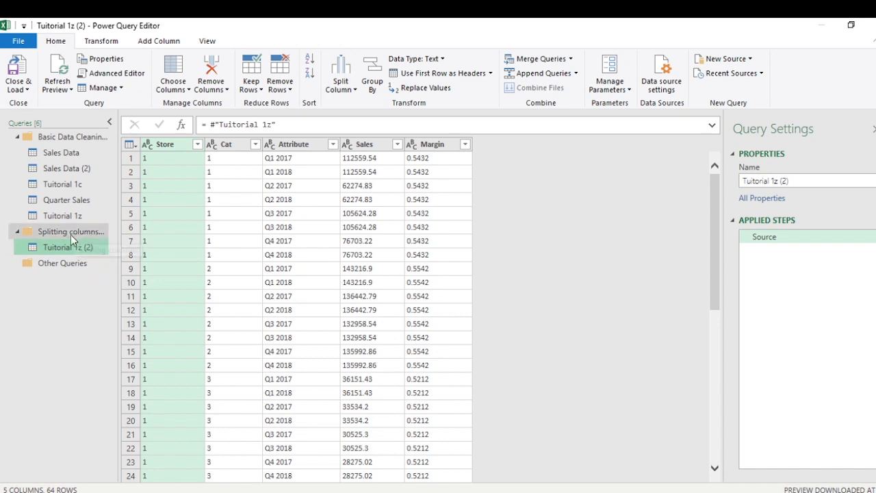
Rename the referenced query in the Splitting columns group as "Excersise 2a".
double_click(72, 247)
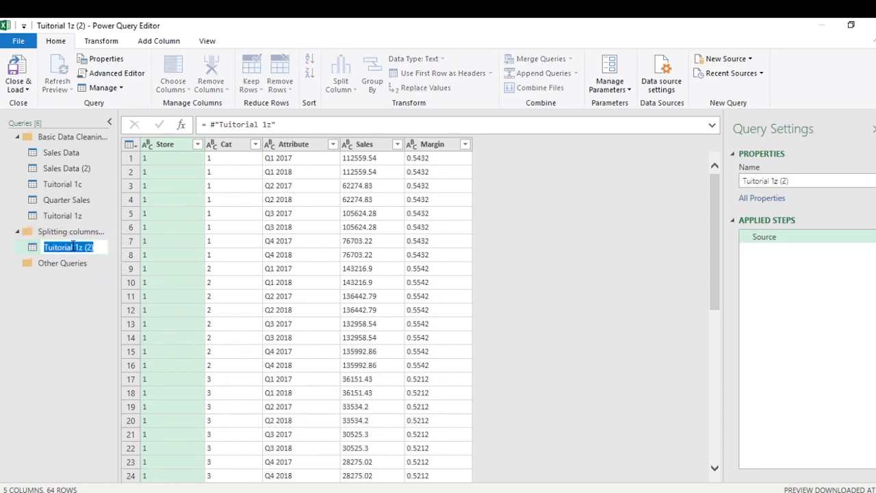
type("E")
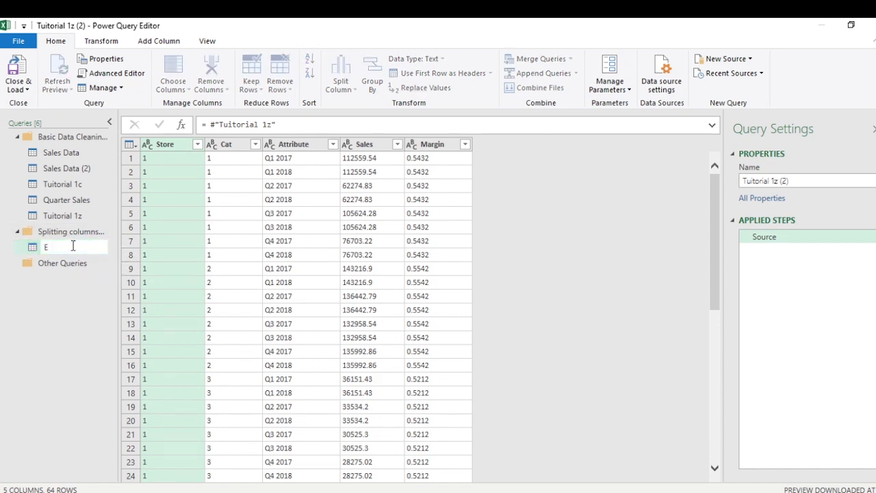
type("xcersise 2a")
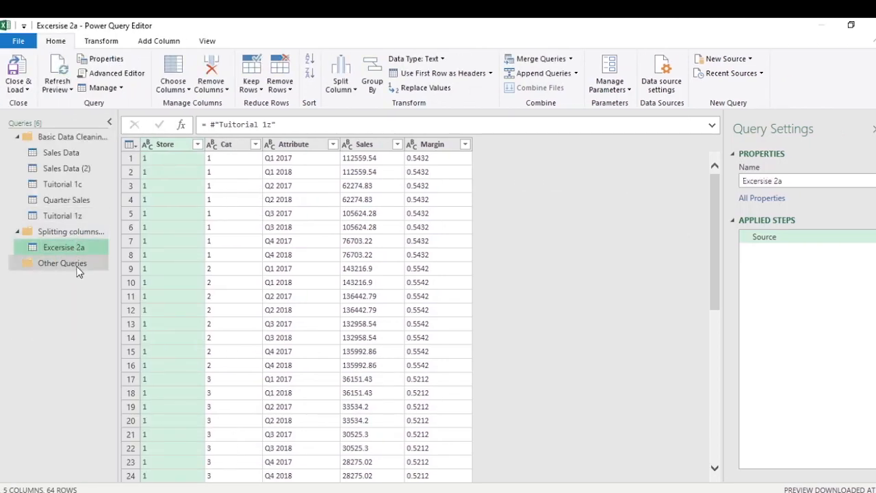
In the Tuitorial 1z query, set Margin and Sales to decimal numbers and Cat and Store to whole numbers.
left_click(69, 215)
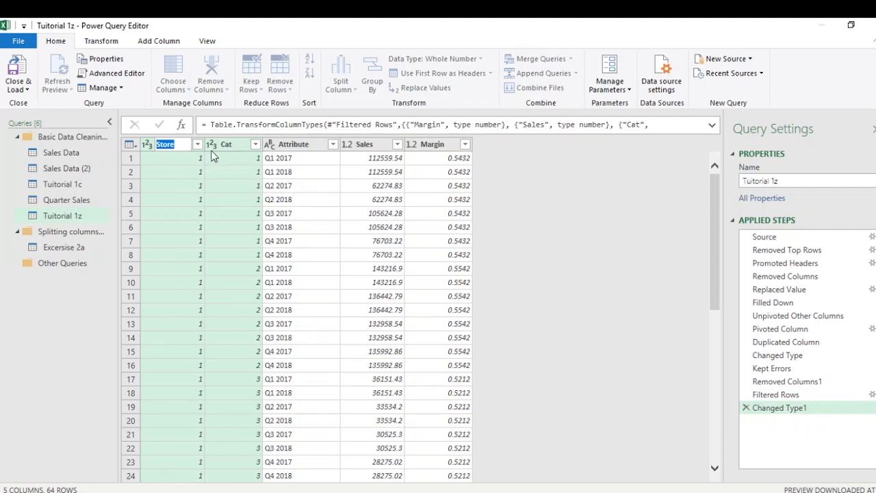
left_click(553, 201)
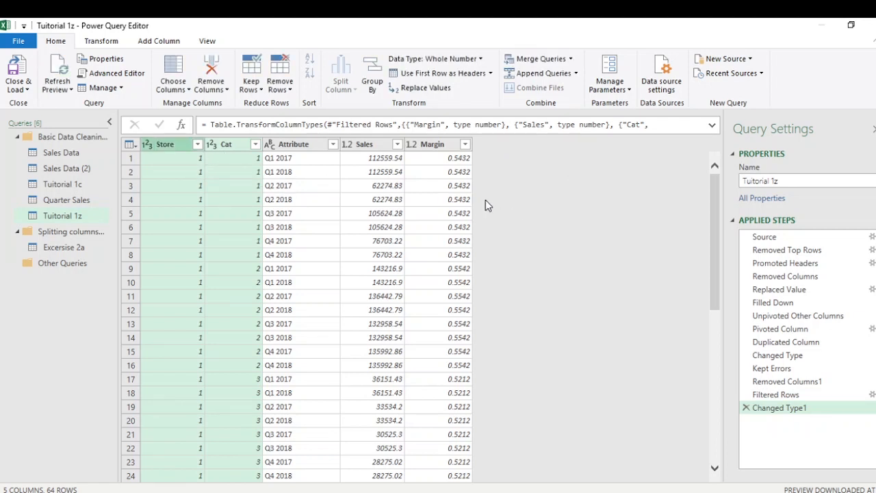
Filter the Attribute column of Tuitorial 1z to keep only Q1 2018, Q2 2018, Q3 2018 and Q4 2018.
left_click(301, 145)
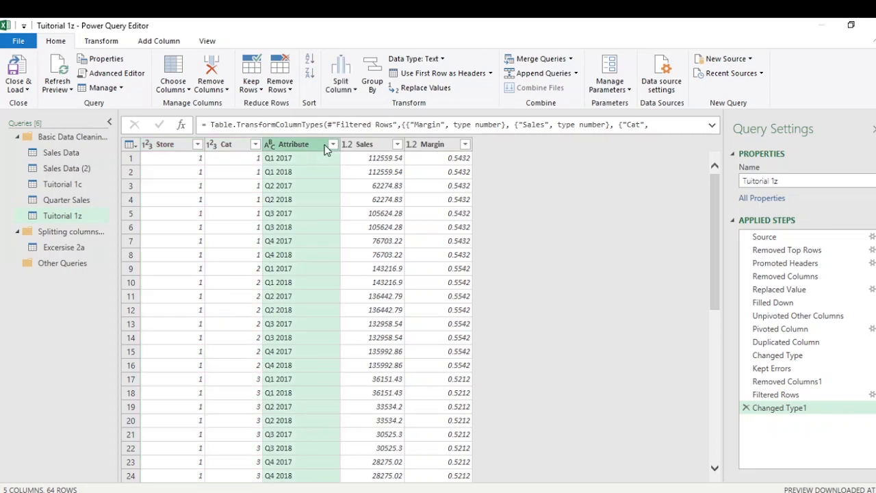
left_click(334, 144)
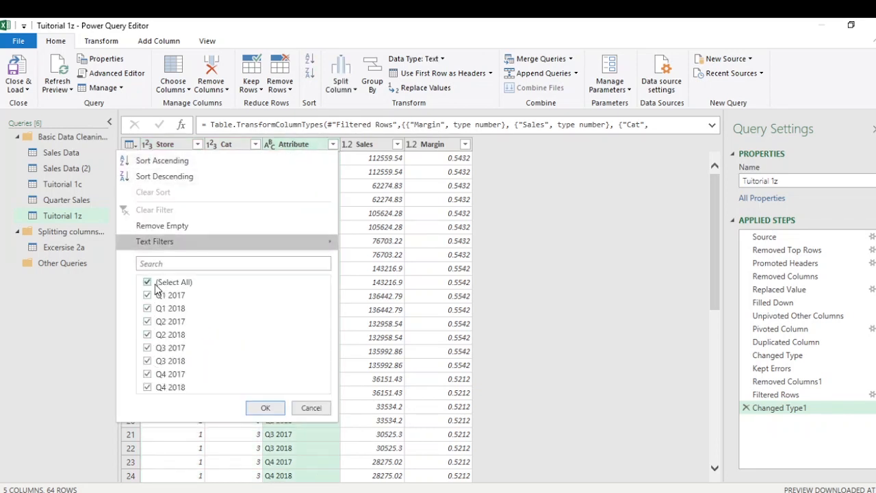
left_click(147, 282)
left_click(148, 309)
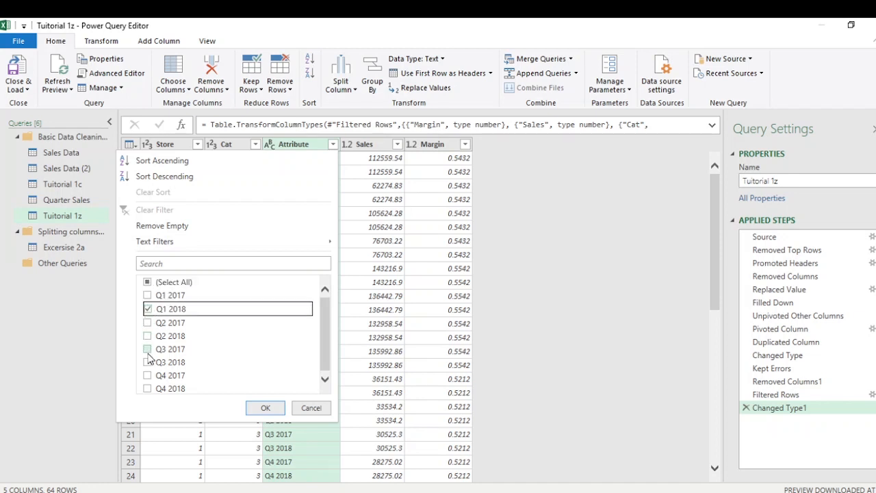
left_click(148, 336)
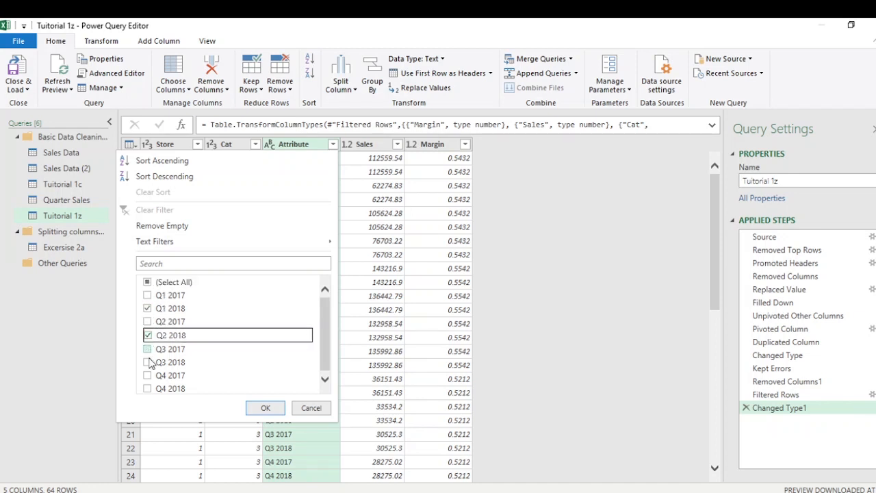
left_click(148, 388)
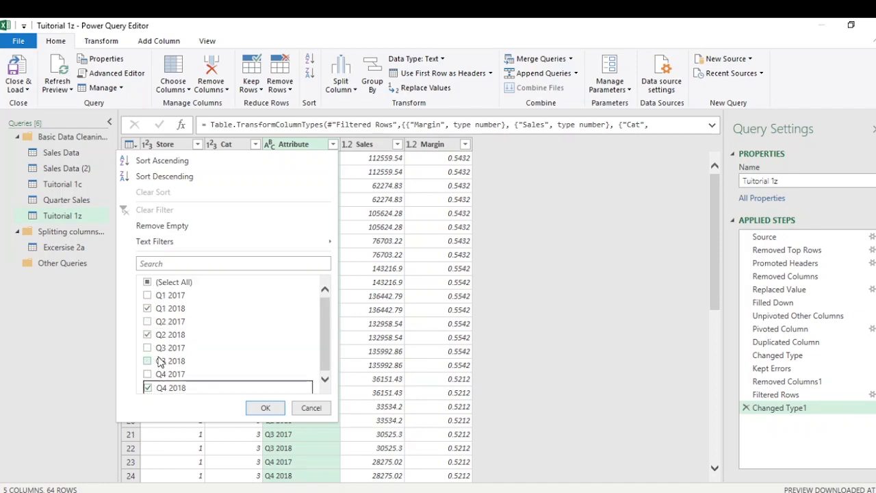
left_click(147, 361)
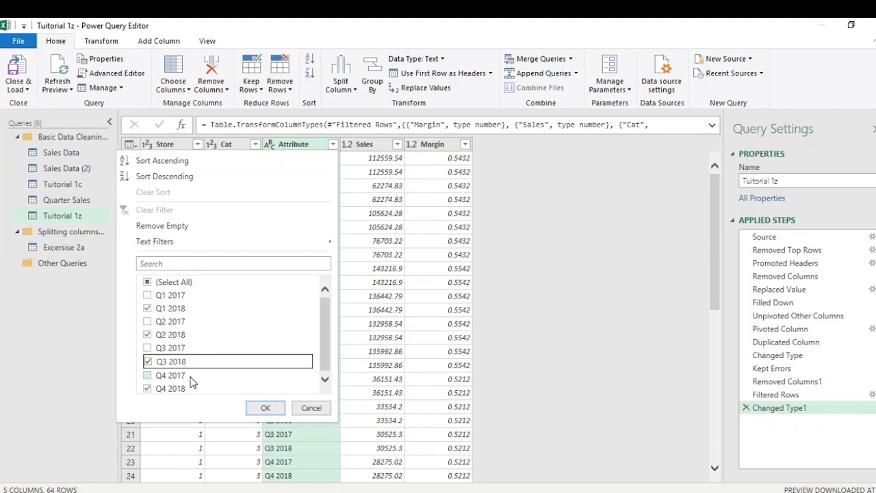
left_click(271, 407)
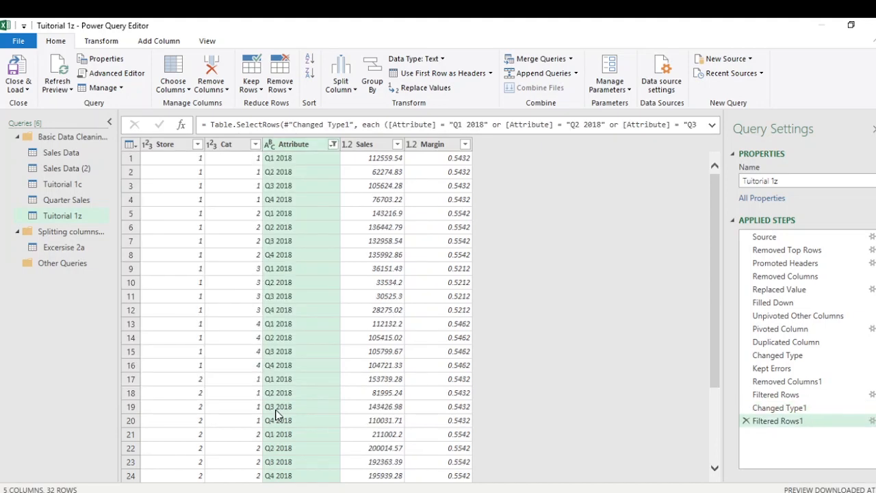
scroll(288, 273, "down", 3)
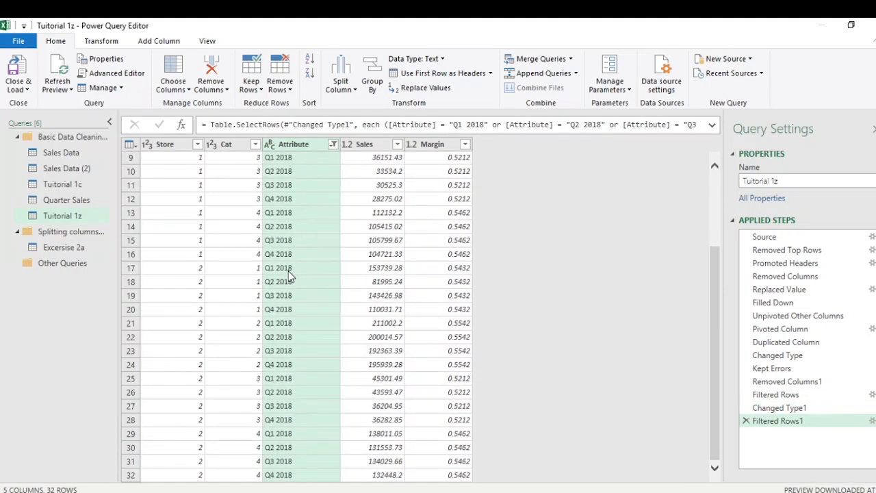
scroll(288, 271, "up", 3)
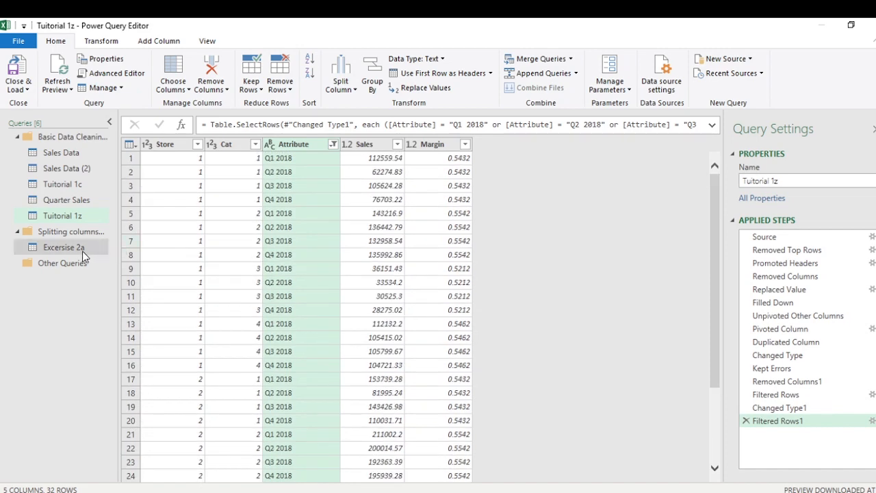
Examine the rows of the Excersise 2a query to check that they follow the changes in Tuitorial 1z.
left_click(60, 251)
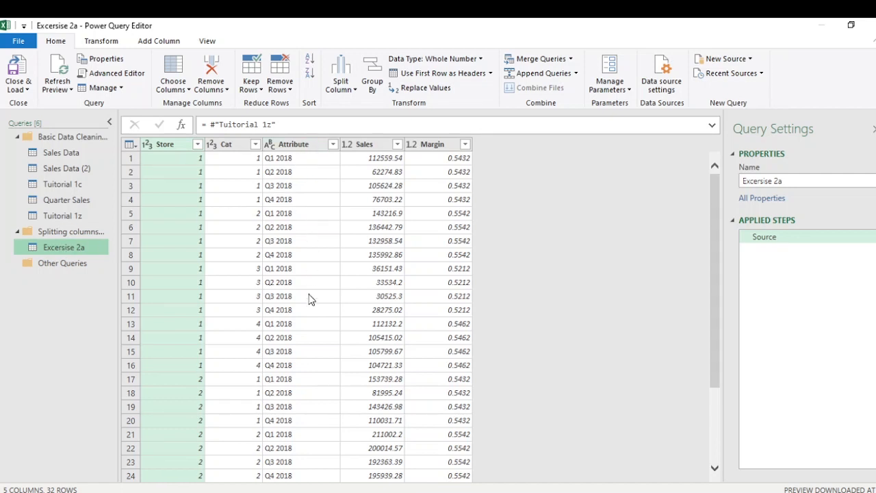
scroll(286, 335, "down", 3)
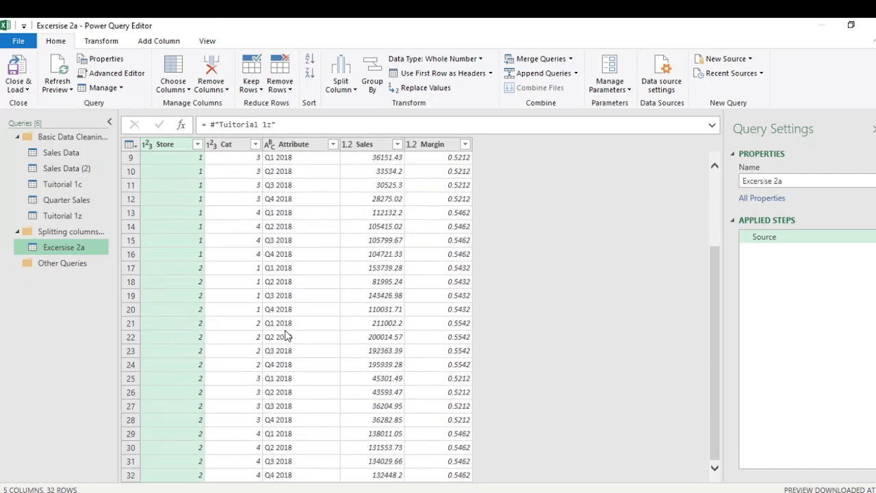
scroll(286, 335, "up", 3)
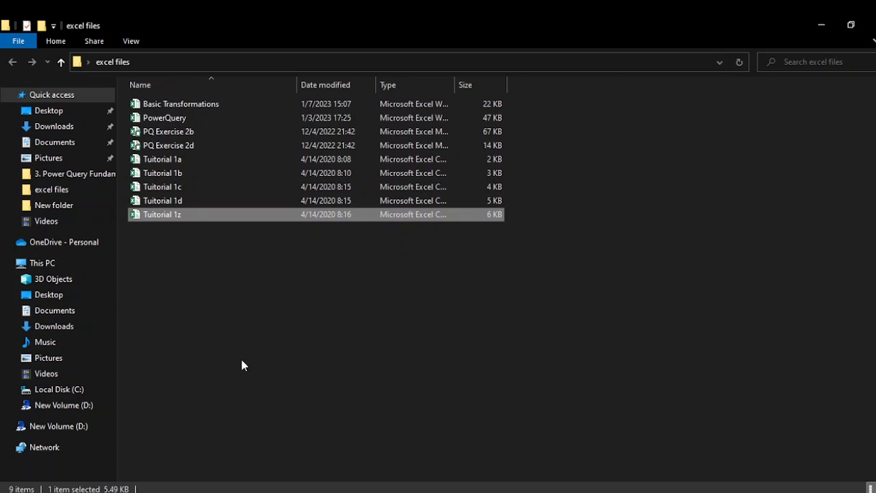
Open the PQ Exercise 2b workbook, closing the query editor and loading the new query as a connection only.
left_click(199, 131)
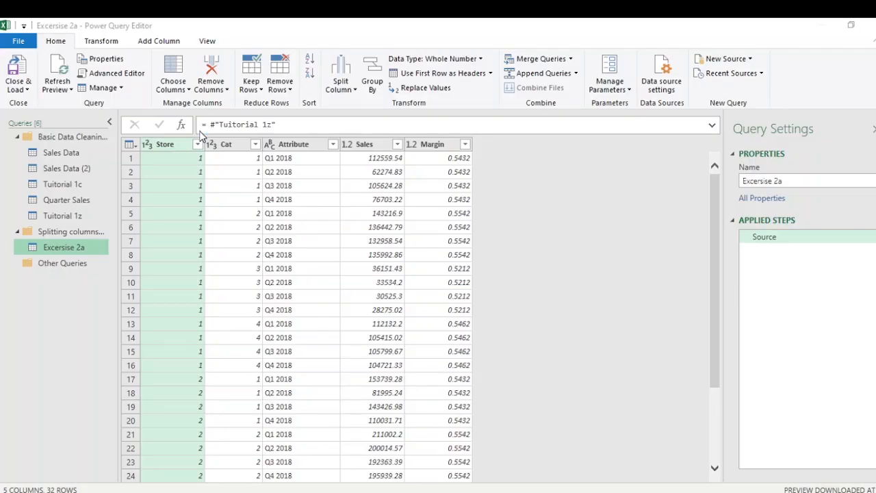
left_click(26, 93)
left_click(48, 117)
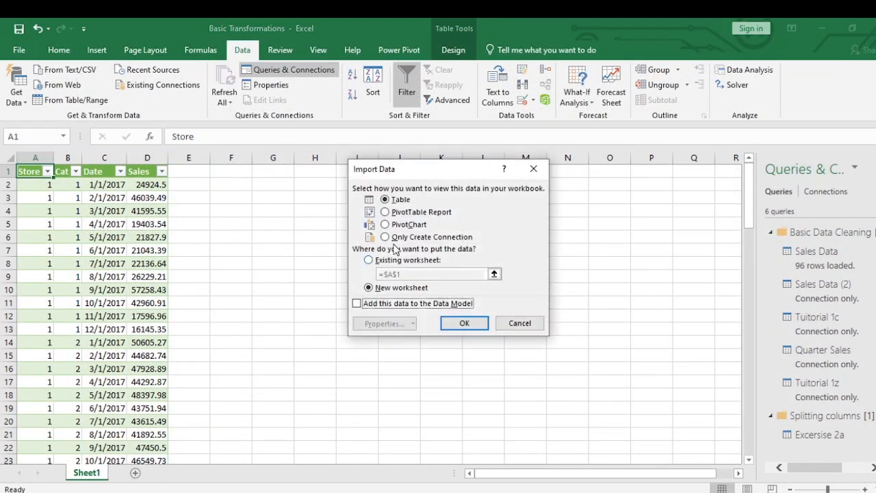
left_click(385, 237)
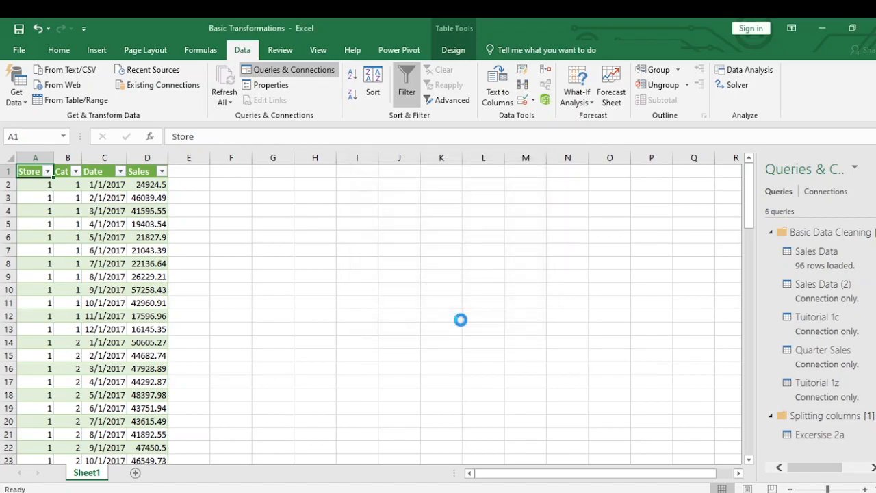
left_click(461, 323)
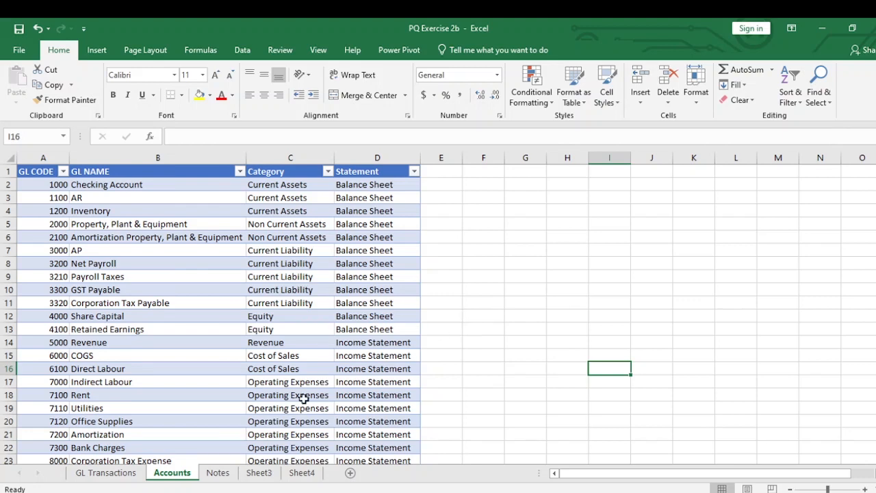
Examine the GL Transactions sheet with the description, User and Journal & Ref columns autofitted, and close the workbook without saving.
left_click(108, 473)
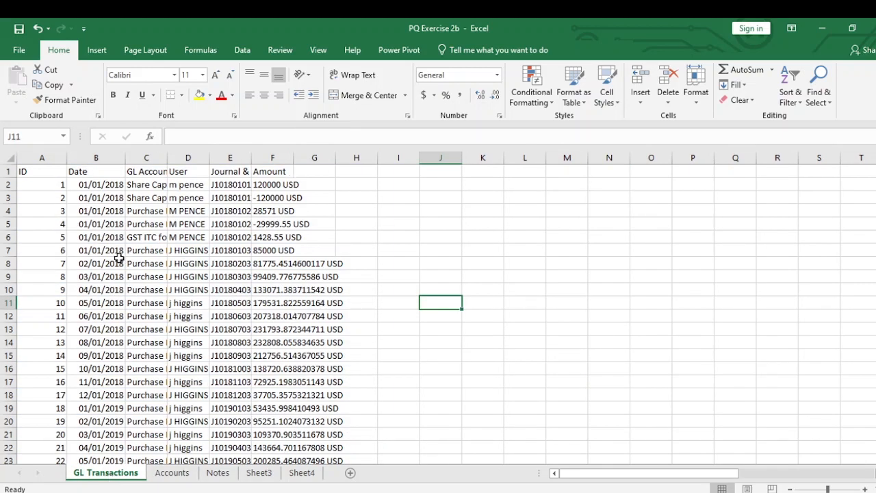
double_click(168, 157)
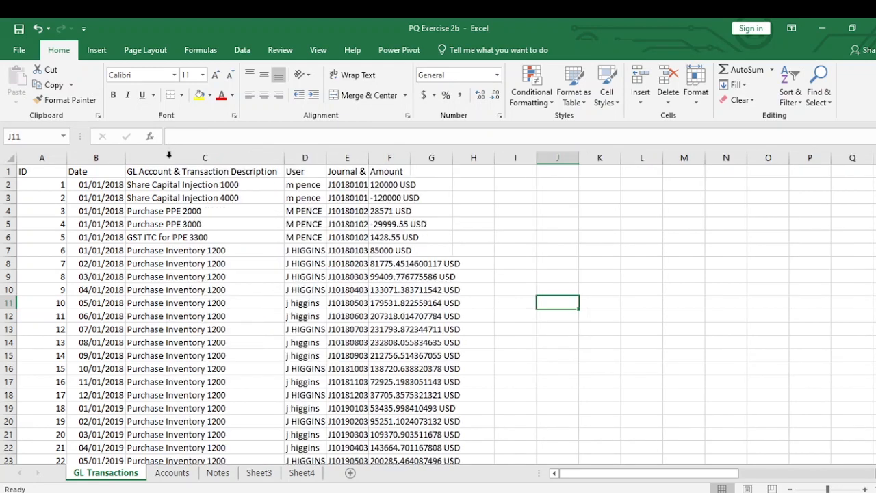
double_click(326, 157)
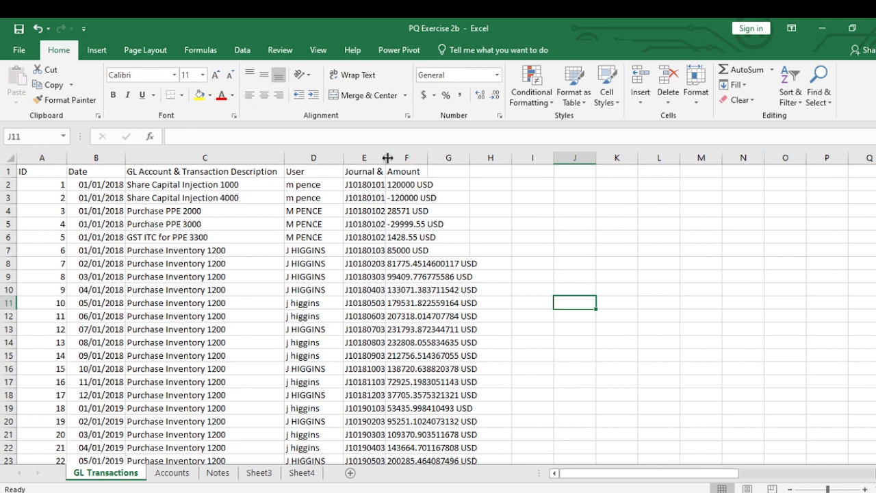
double_click(385, 158)
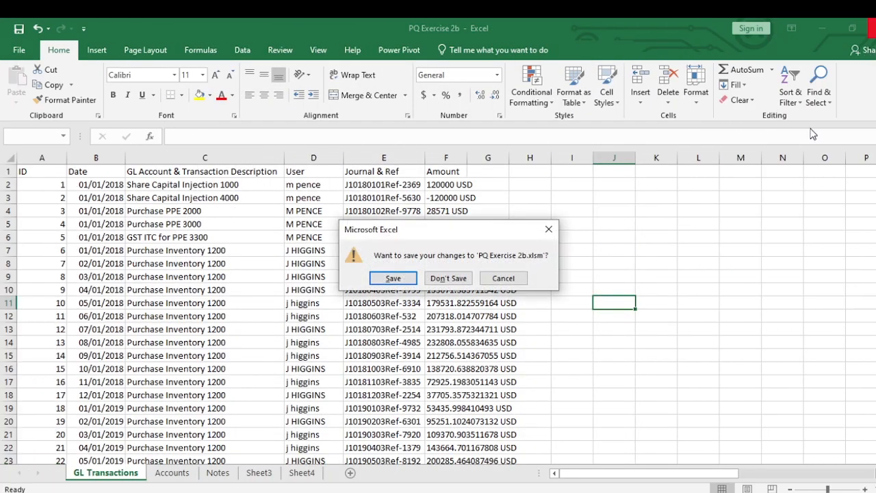
left_click(450, 277)
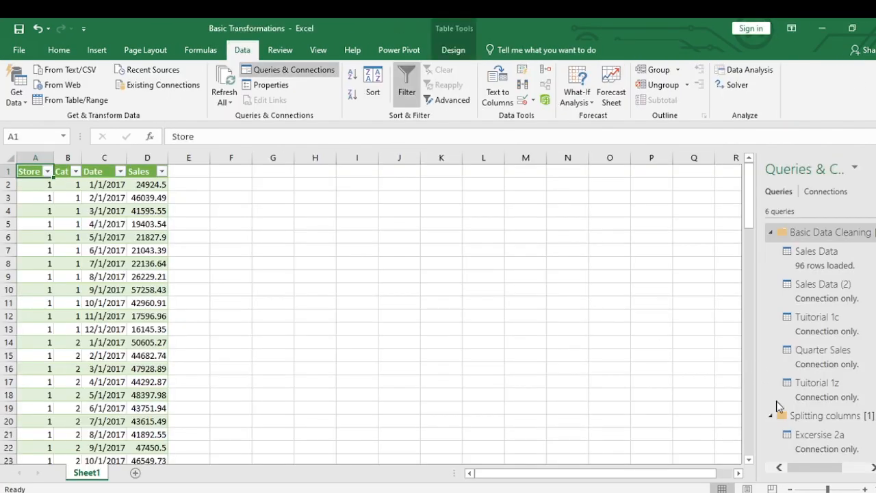
Reopen the Excersise 2a query from the Basic Transformations workbook for editing.
double_click(819, 442)
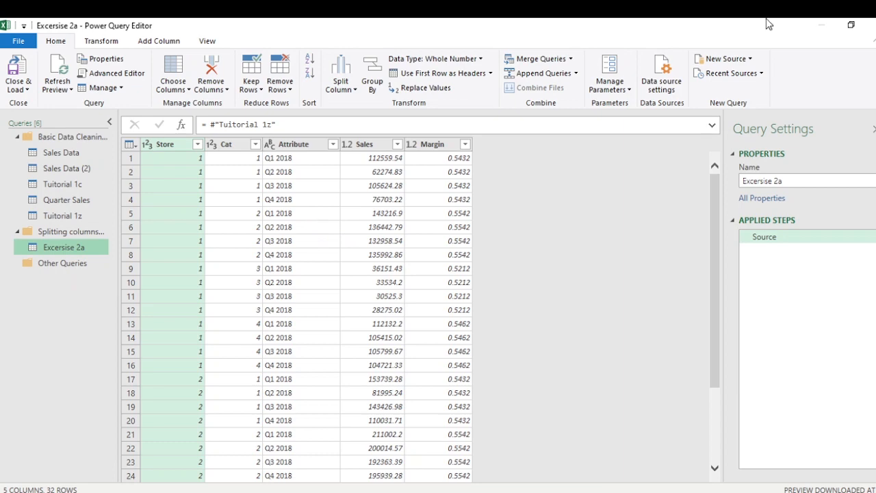
Import the PQ Exercise 2b workbook from the Desktop's excel files folder as a new Excel workbook source.
left_click(751, 58)
mouse_move(725, 74)
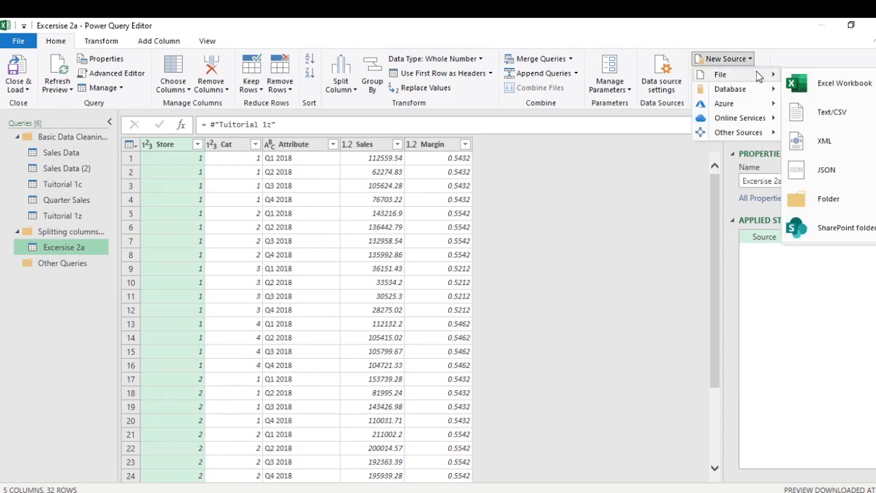
left_click(807, 82)
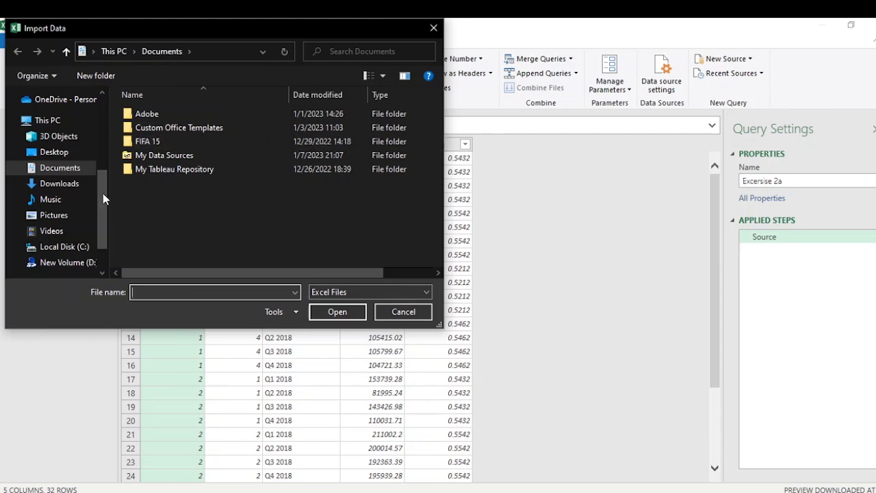
left_click(68, 152)
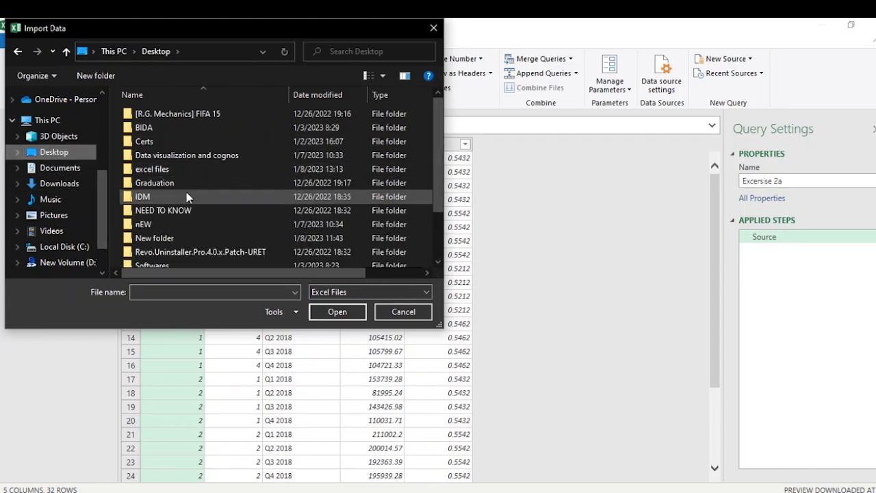
double_click(172, 169)
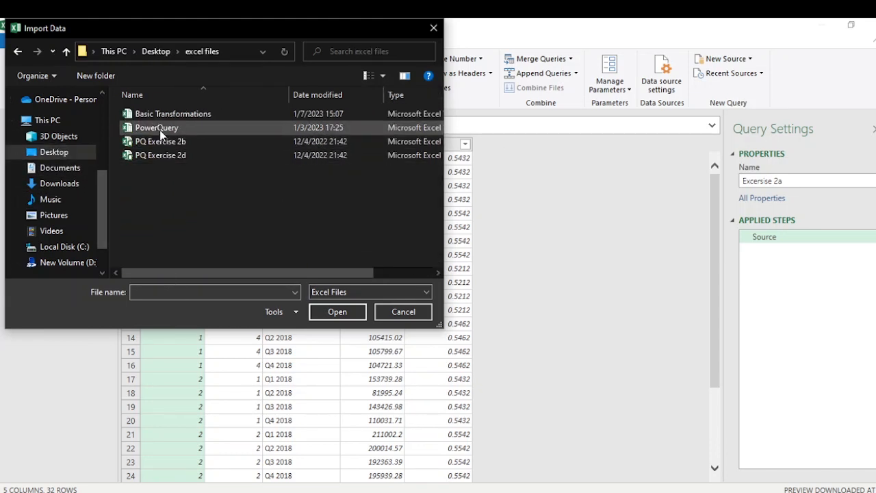
left_click(168, 142)
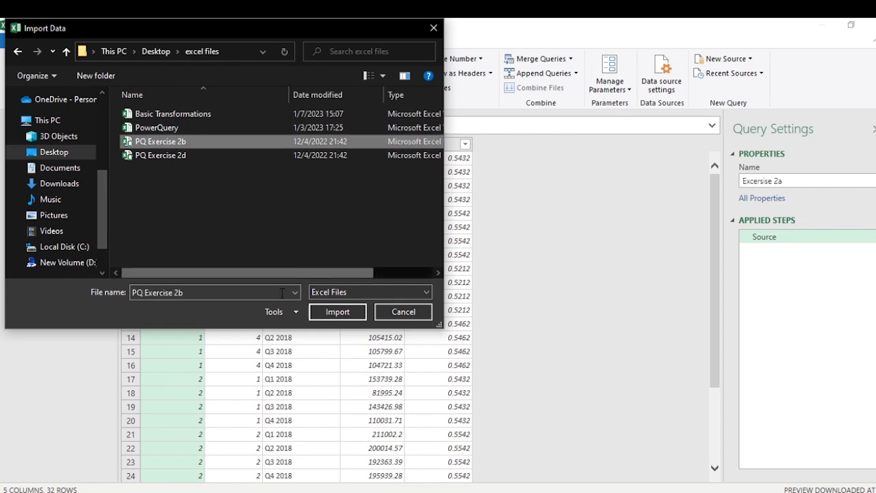
left_click(347, 312)
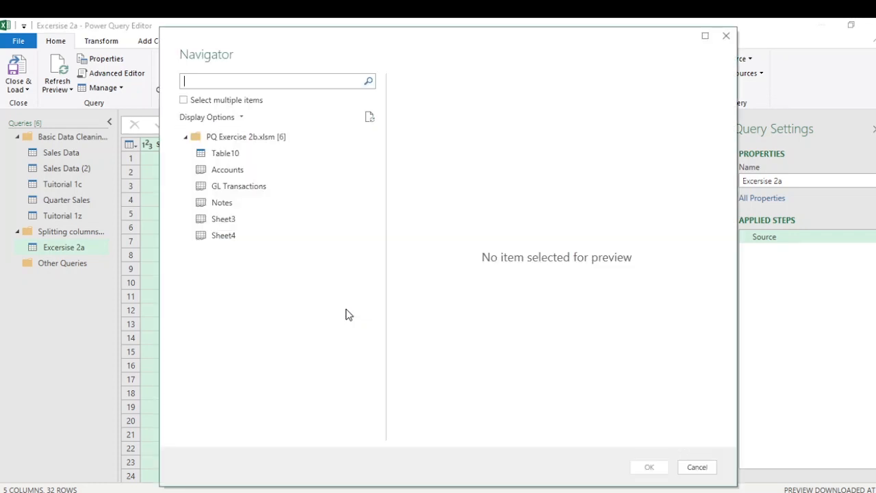
Bring in the GL Transactions sheet as a query and promote its first row to headers.
left_click(233, 190)
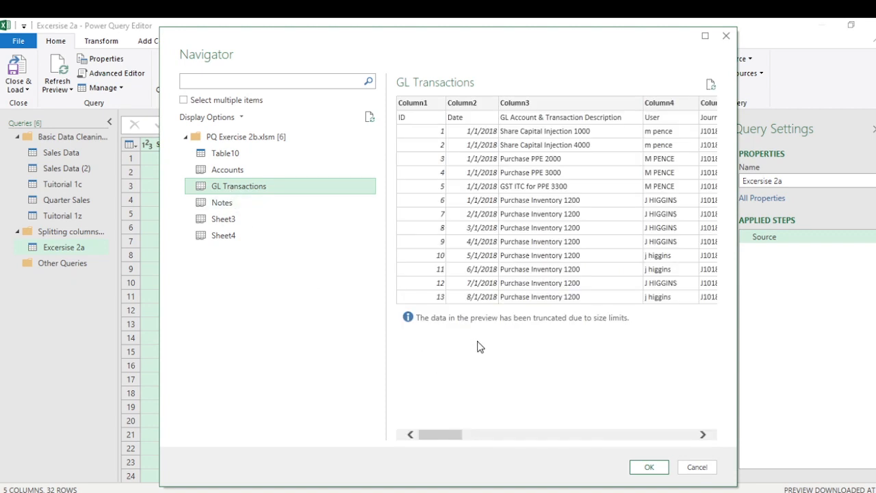
left_click_drag(459, 438, 430, 434)
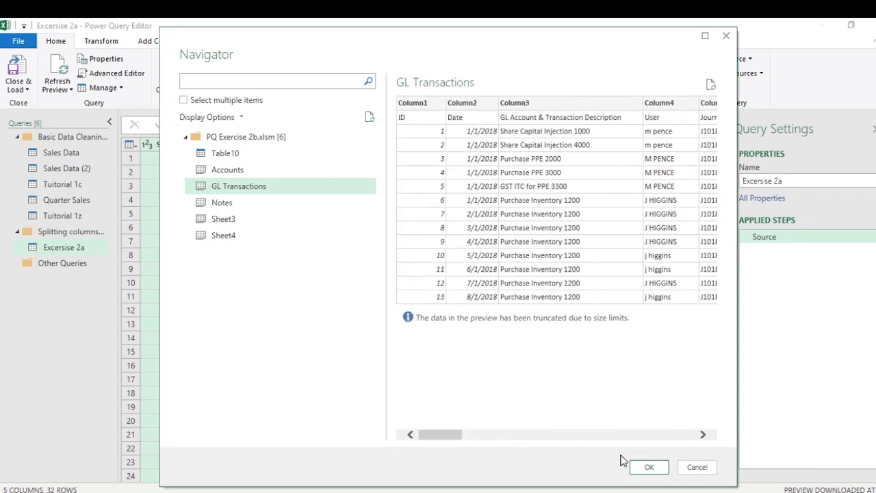
left_click(643, 468)
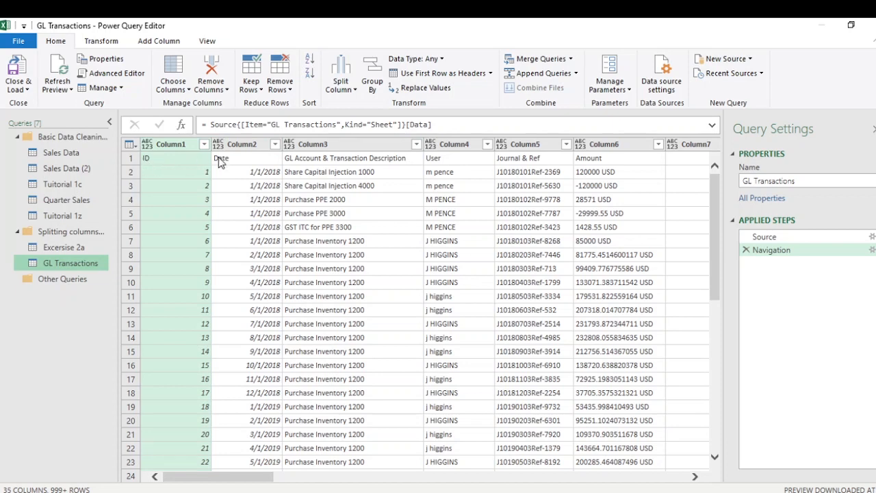
left_click(458, 74)
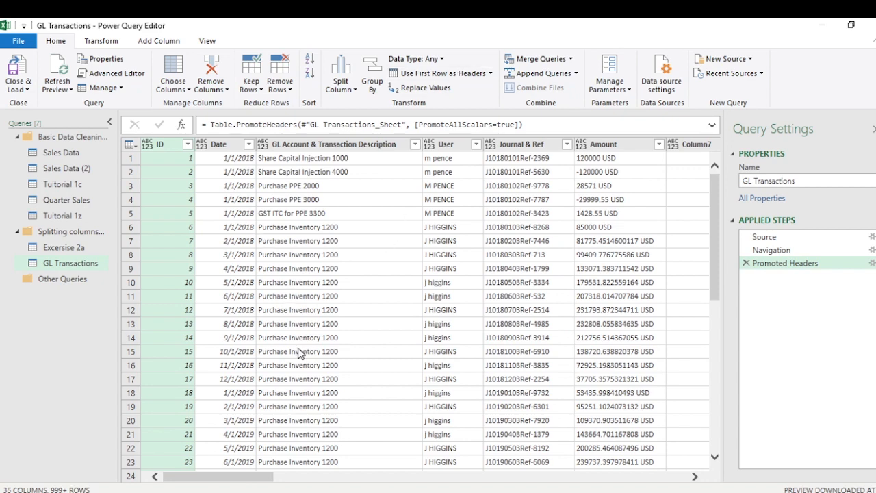
Remove the empty columns from Column7 through Column35 in the GL Transactions query.
left_click_drag(257, 476, 335, 482)
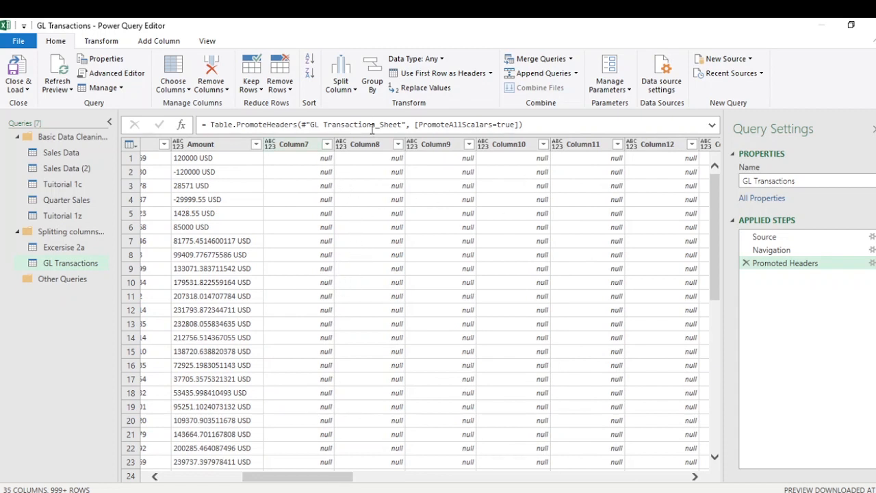
left_click_drag(299, 485, 411, 485)
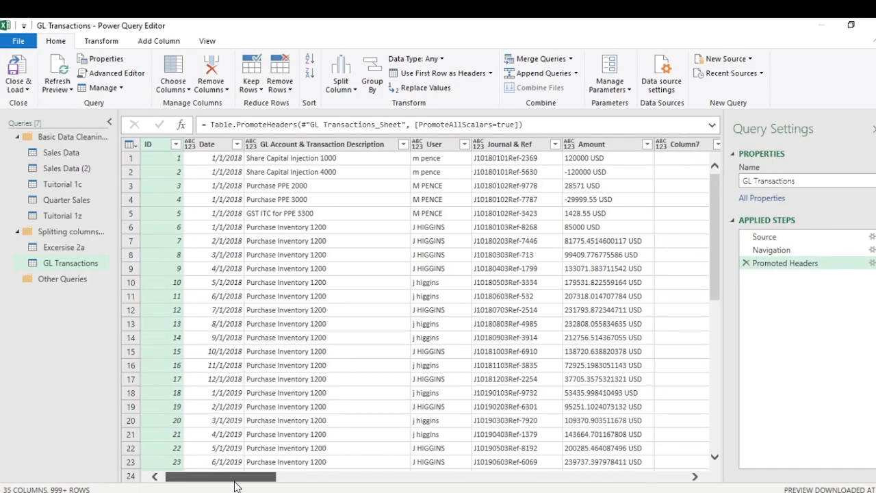
left_click_drag(235, 479, 285, 478)
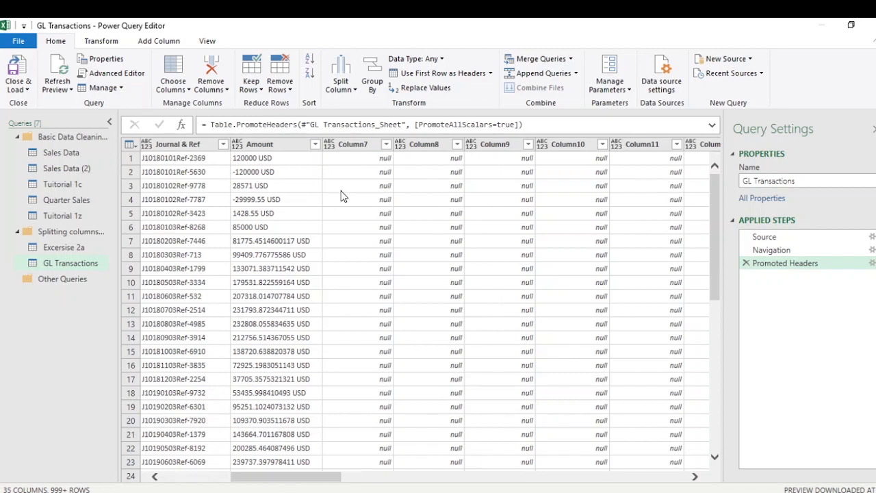
left_click(356, 146)
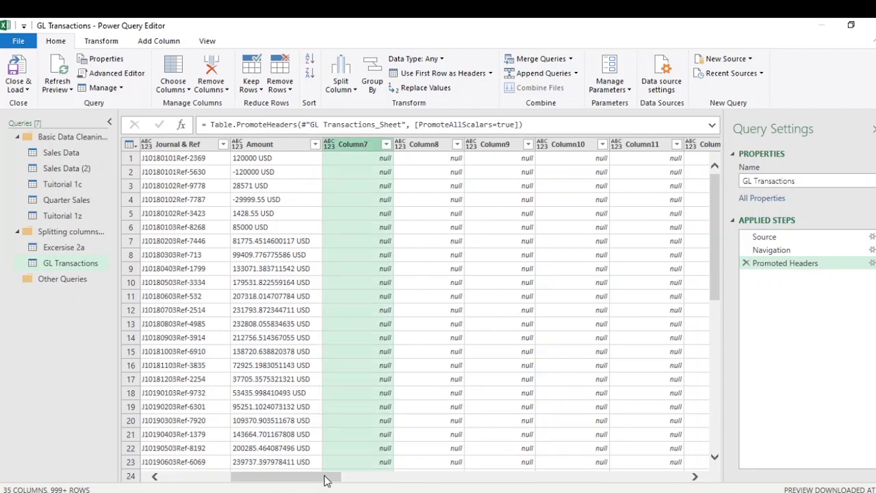
scroll(327, 479, "right", 8)
scroll(424, 308, "right", 10)
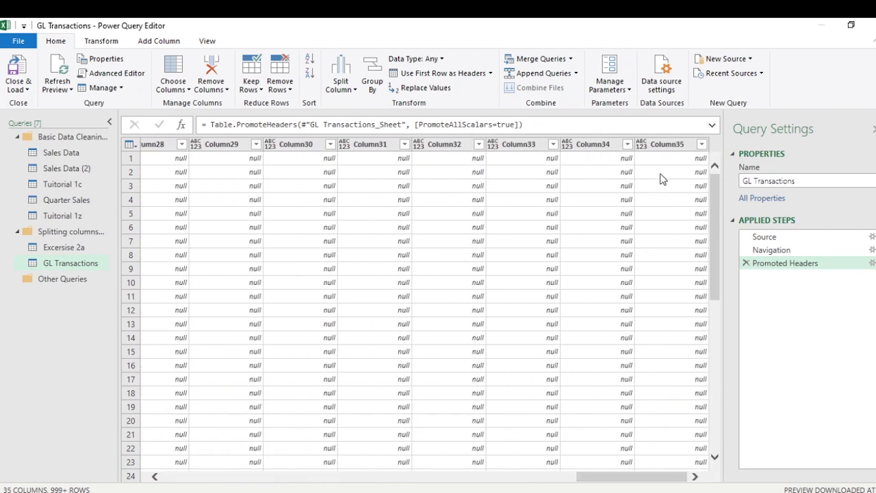
left_click(670, 144, "shift")
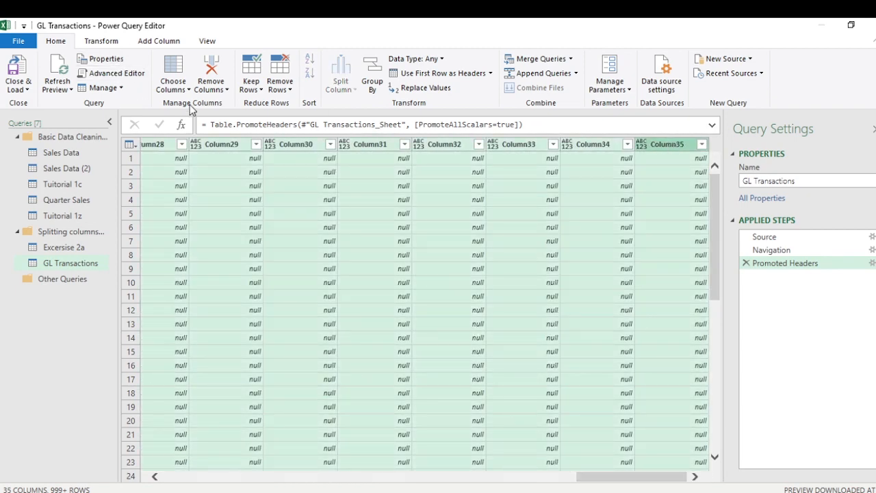
left_click(210, 69)
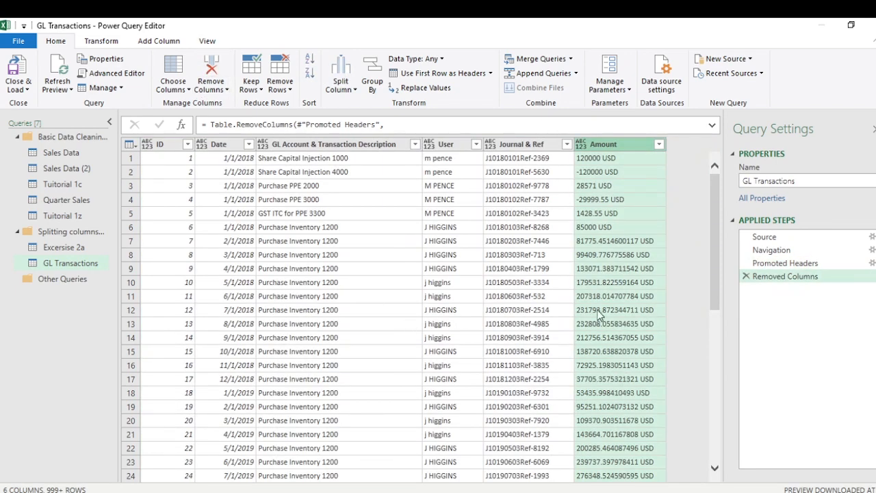
Show the full formula of the Removed Columns step, and delete that step from the query.
left_click(713, 125)
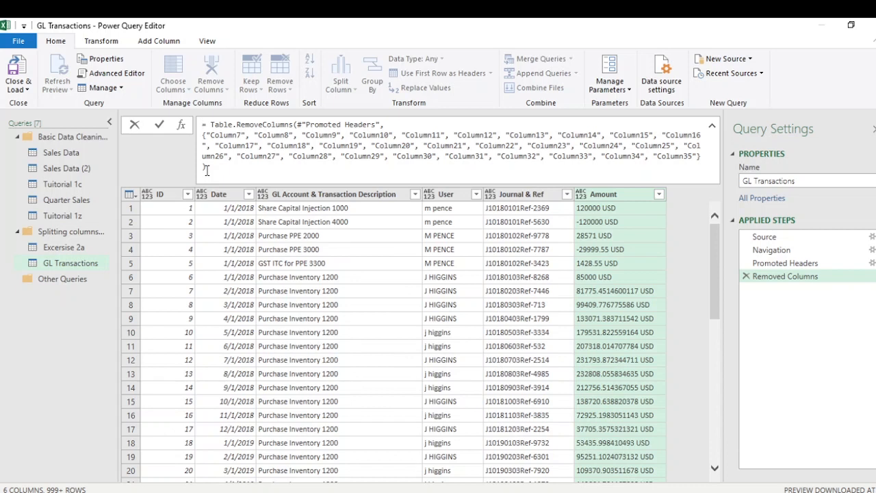
left_click(750, 286)
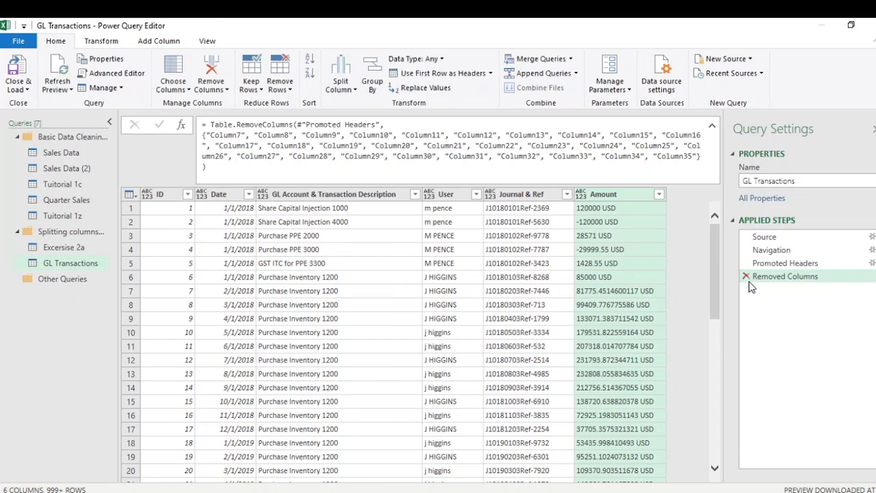
left_click(747, 275)
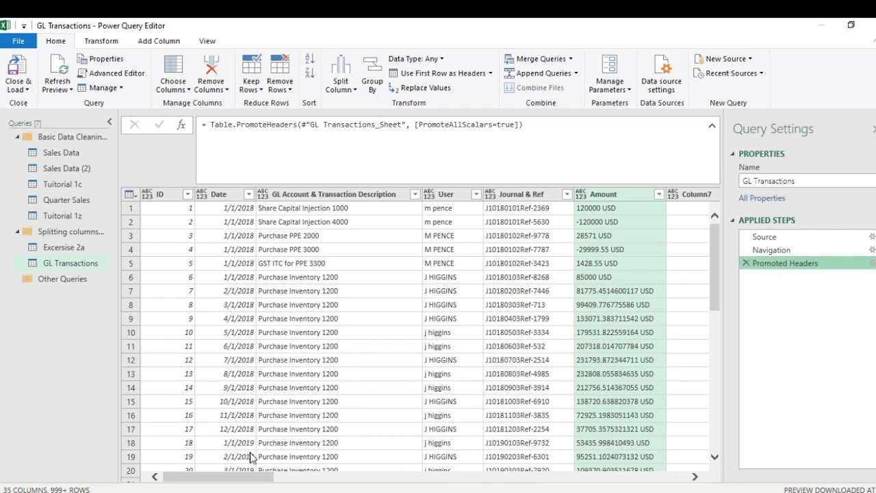
Keep only the ID through Amount columns by removing all other columns, and collapse the expanded formula display.
left_click(158, 196)
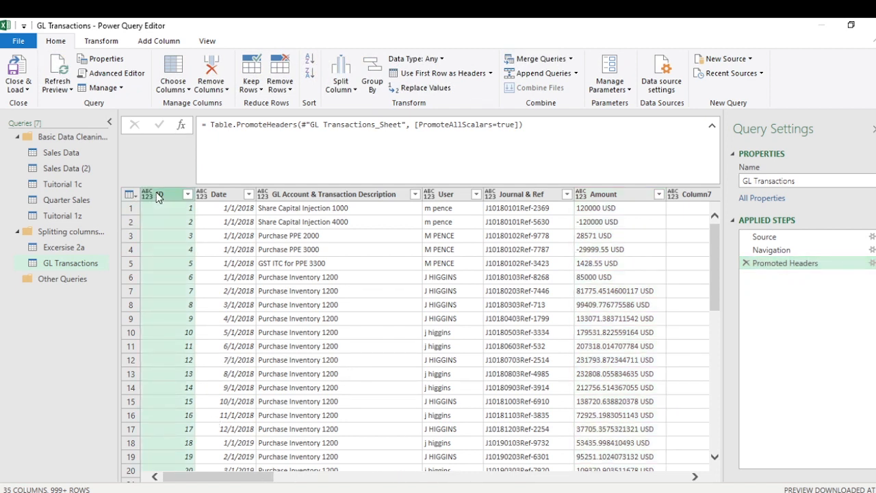
left_click(621, 196, "shift")
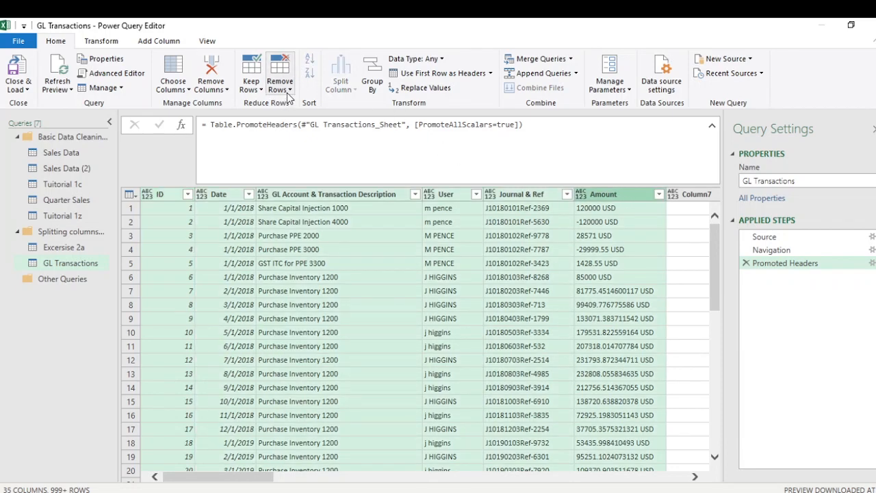
left_click(226, 90)
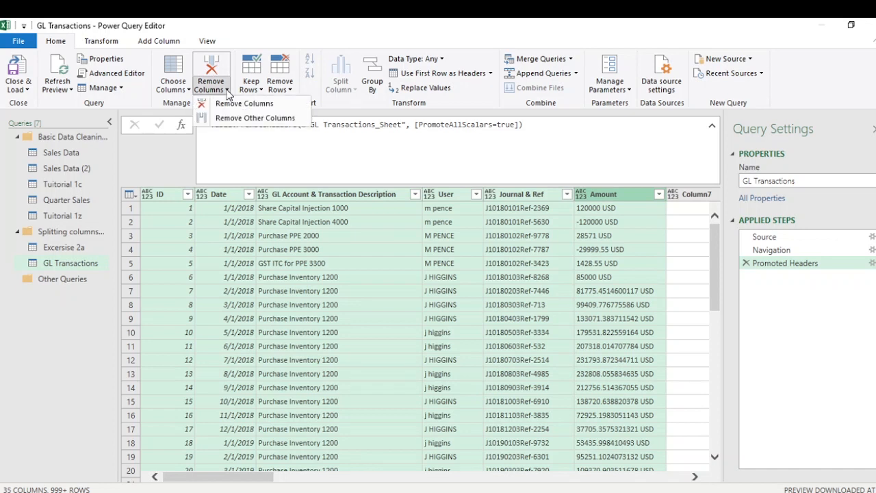
left_click(247, 117)
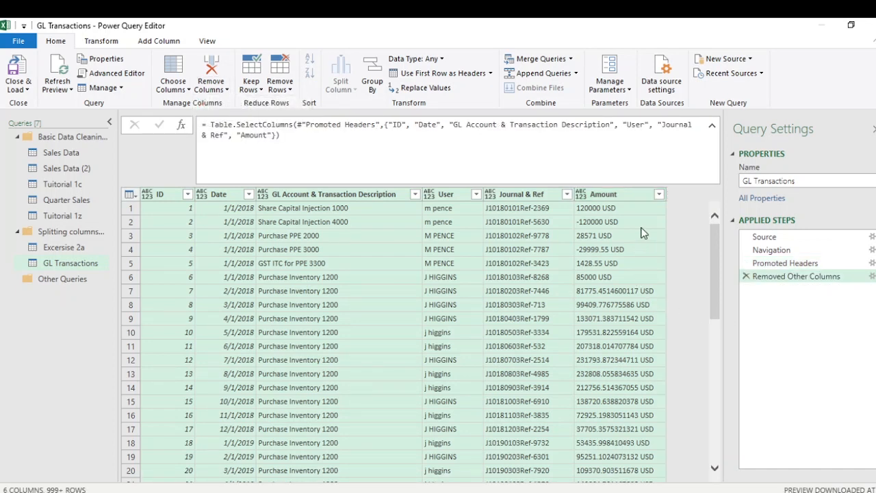
left_click(712, 125)
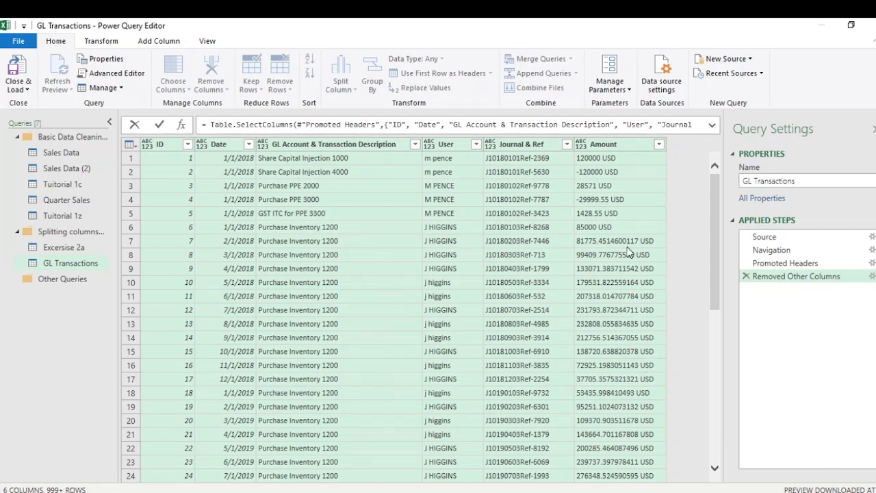
Try splitting the Amount column by digit to non-digit, inspect the resulting columns, and delete the split step.
left_click(616, 145)
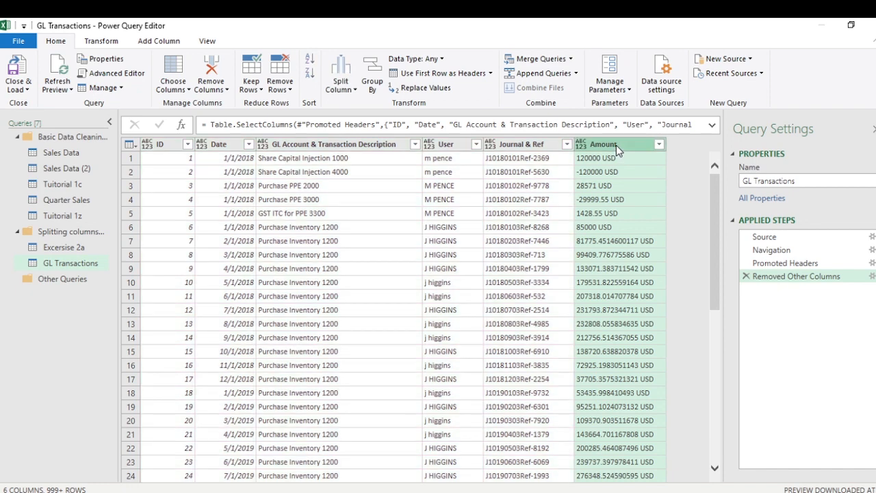
left_click(355, 92)
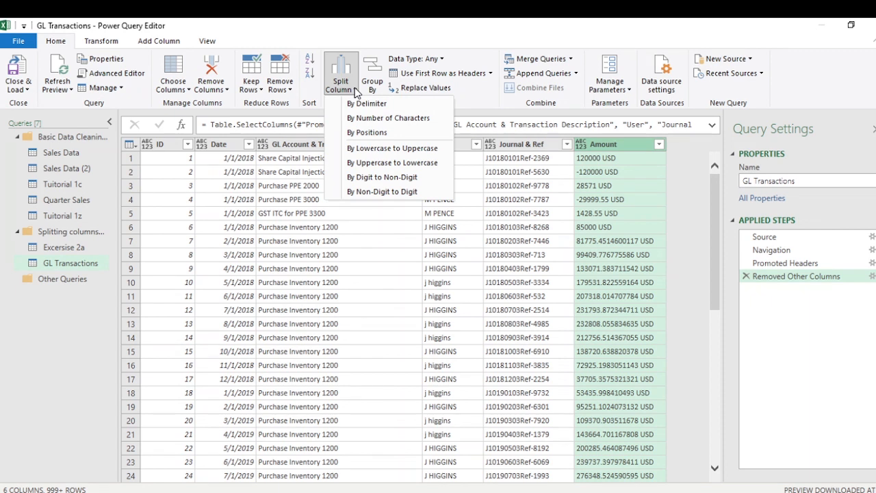
left_click(404, 178)
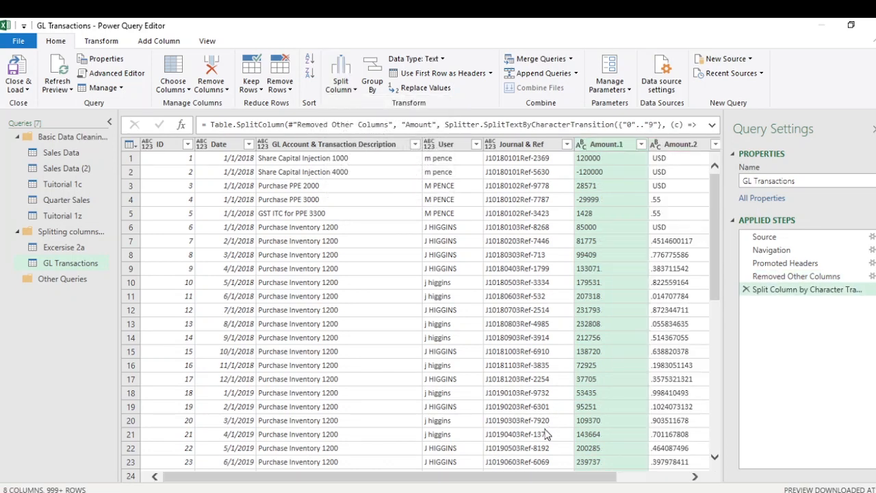
left_click_drag(549, 480, 640, 485)
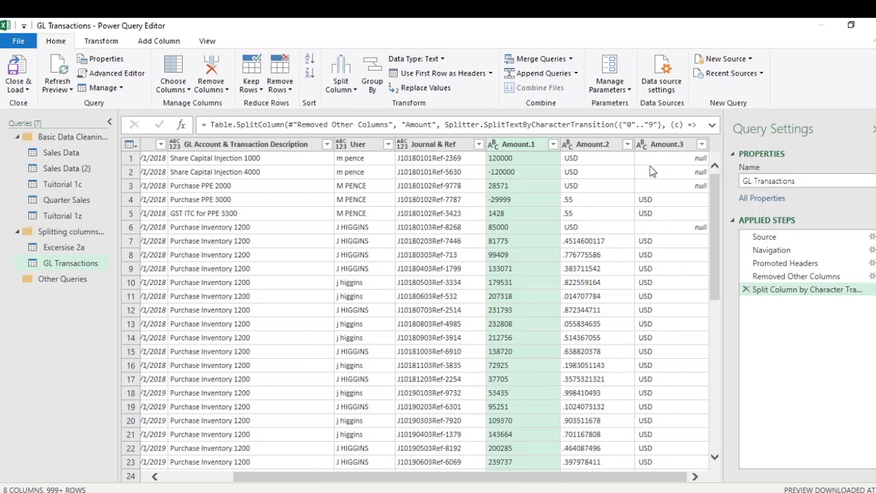
left_click(745, 289)
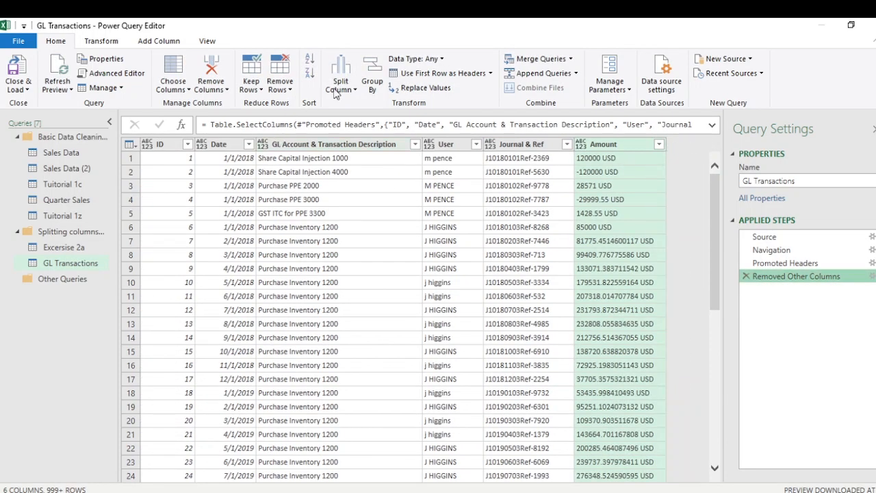
Split the Amount column by the space delimiter at each occurrence, and check the resulting number and currency columns.
left_click(356, 90)
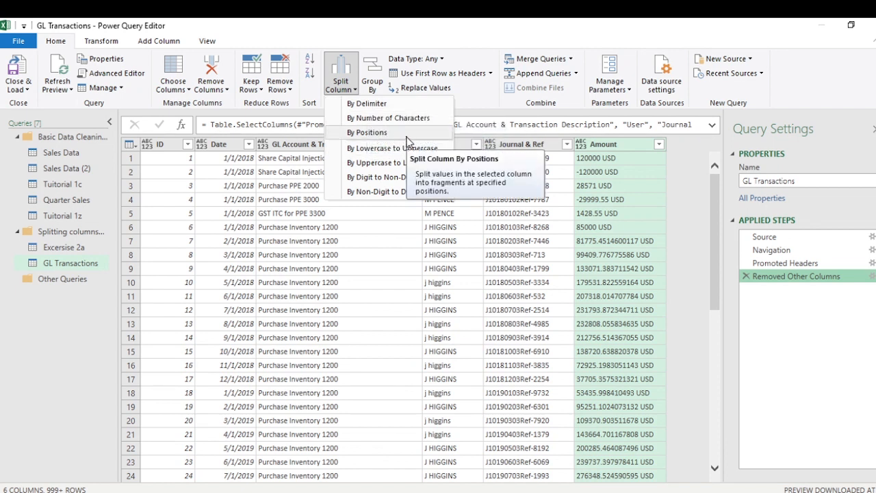
left_click(380, 105)
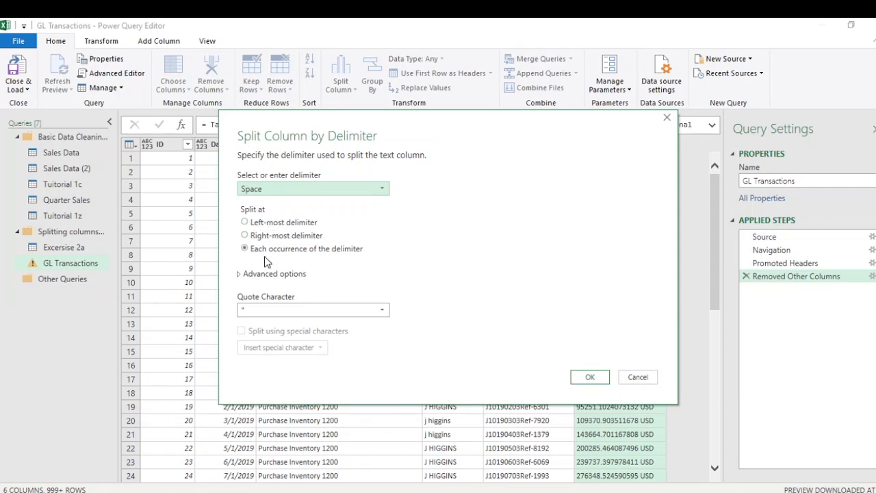
left_click(589, 377)
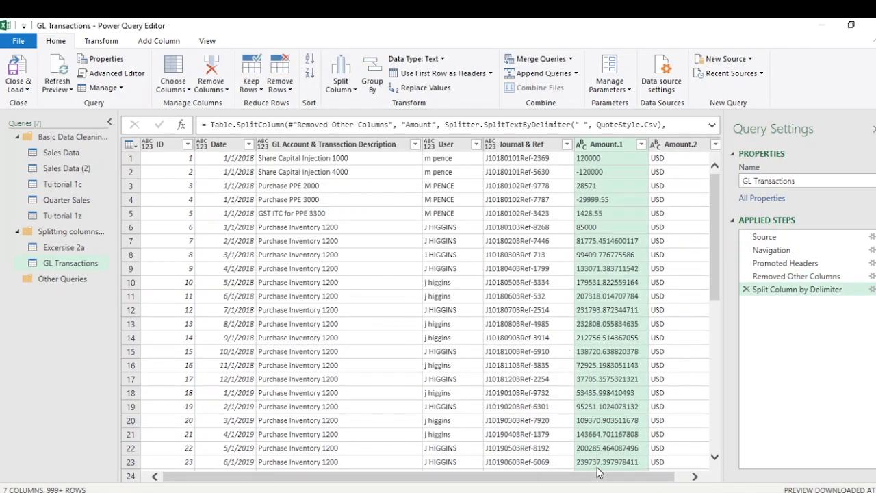
left_click_drag(600, 477, 647, 486)
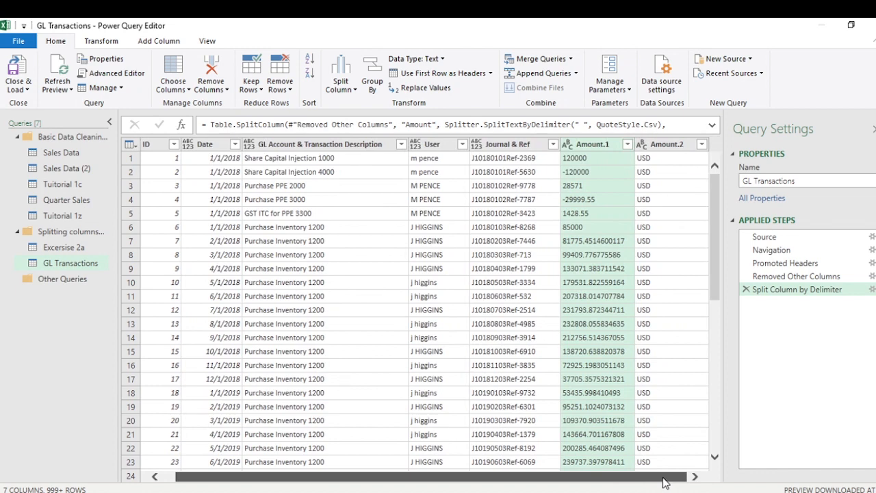
scroll(622, 313, "down", 6)
scroll(621, 313, "up", 6)
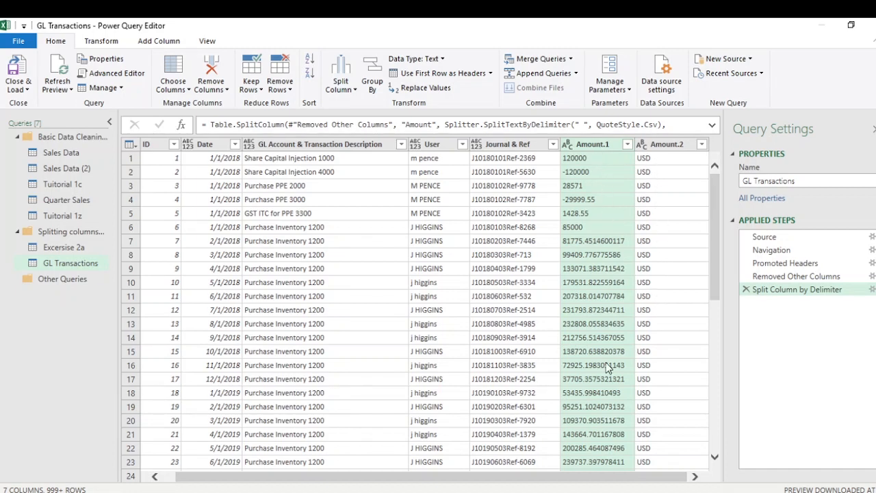
Remove the Amount.2 currency column and rename the Amount.1 column as Amount(USD).
left_click(661, 147)
right_click(661, 149)
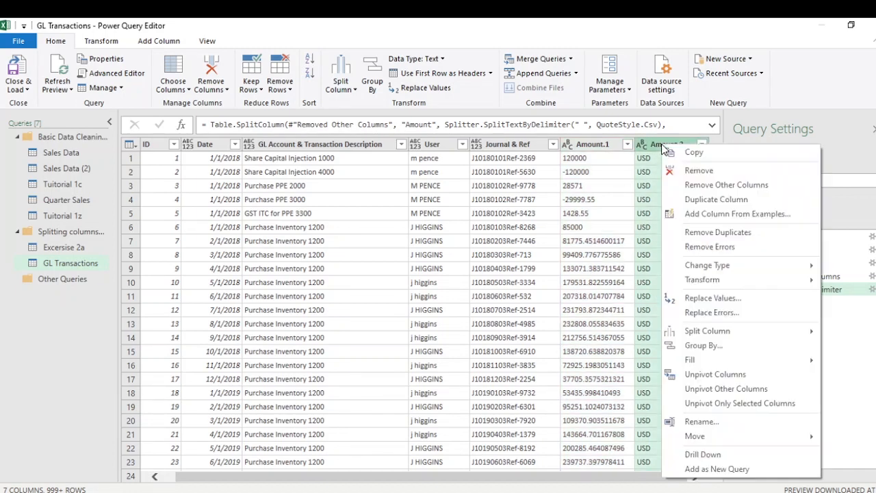
left_click(687, 170)
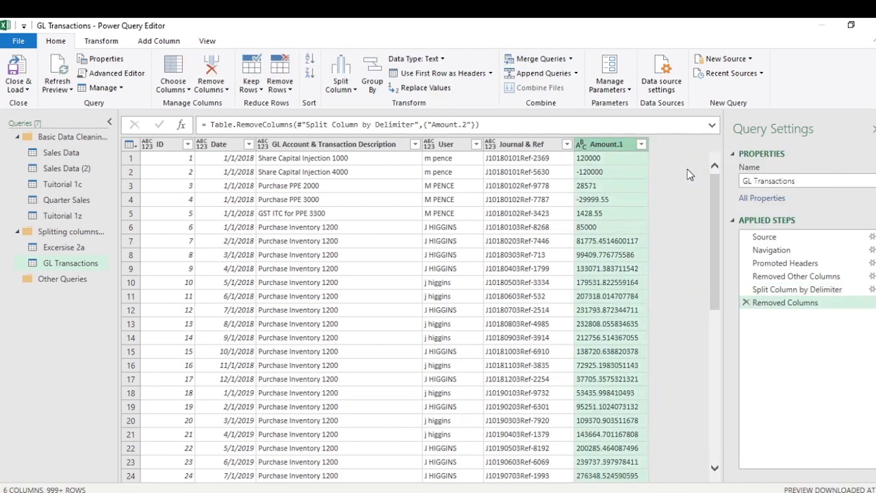
double_click(619, 145)
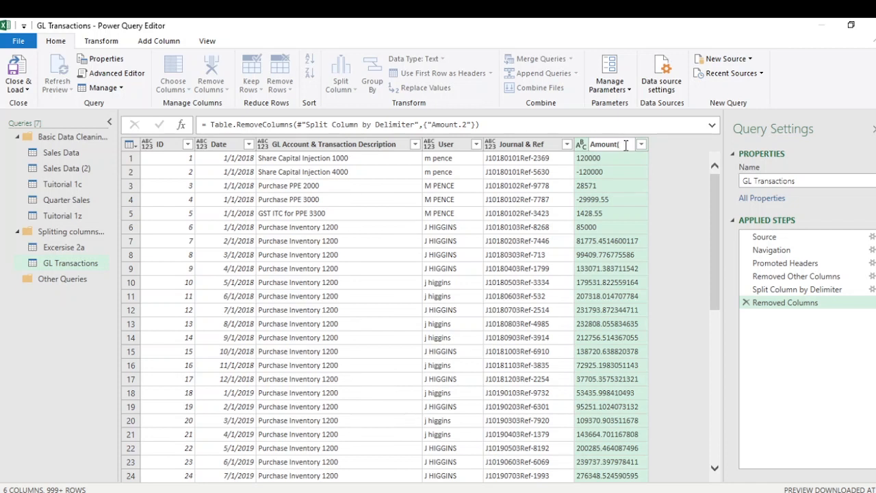
type("Amount(USD)")
key("Return")
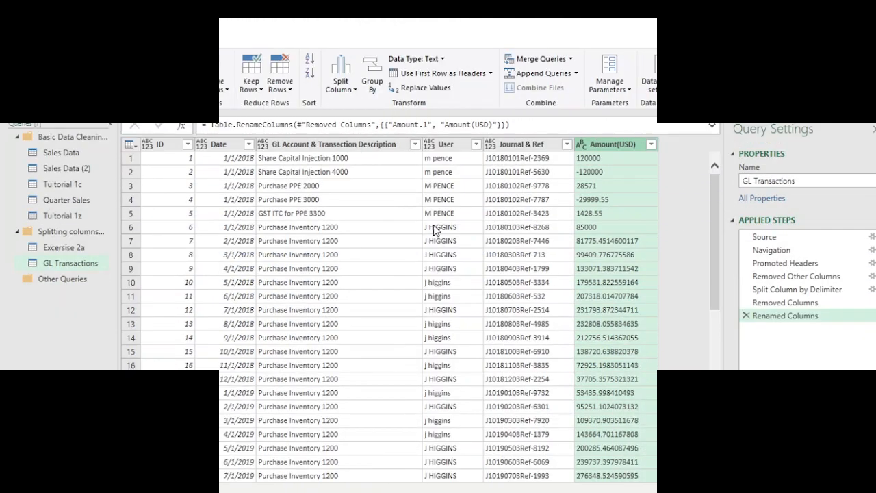
Split the Journal & Ref column by number of characters, using 12 characters once, as far left as possible.
left_click(527, 145)
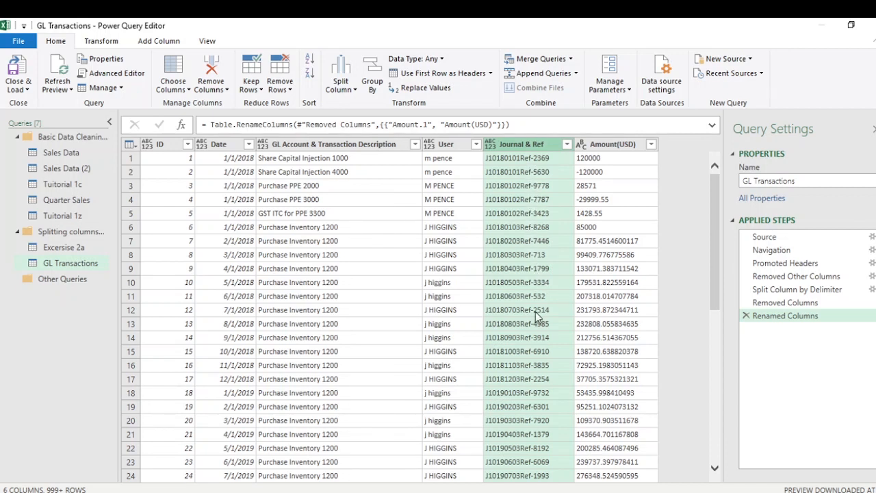
left_click(355, 89)
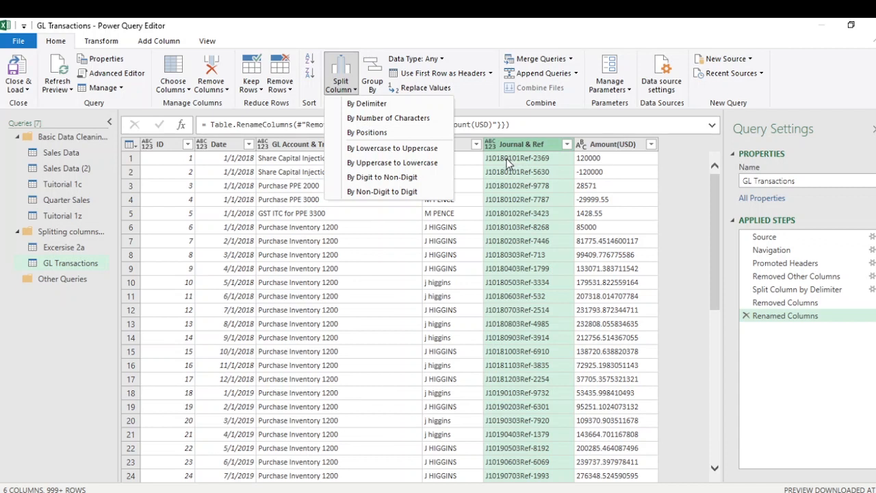
left_click(416, 119)
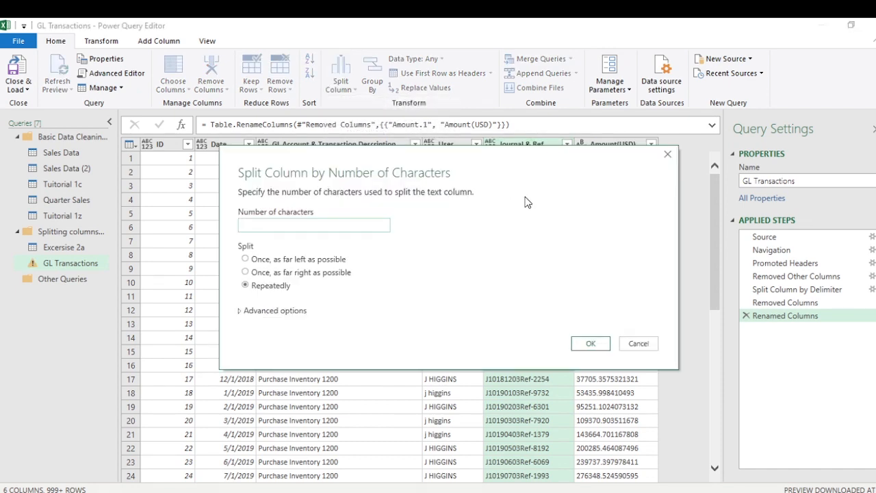
type("12")
left_click(244, 259)
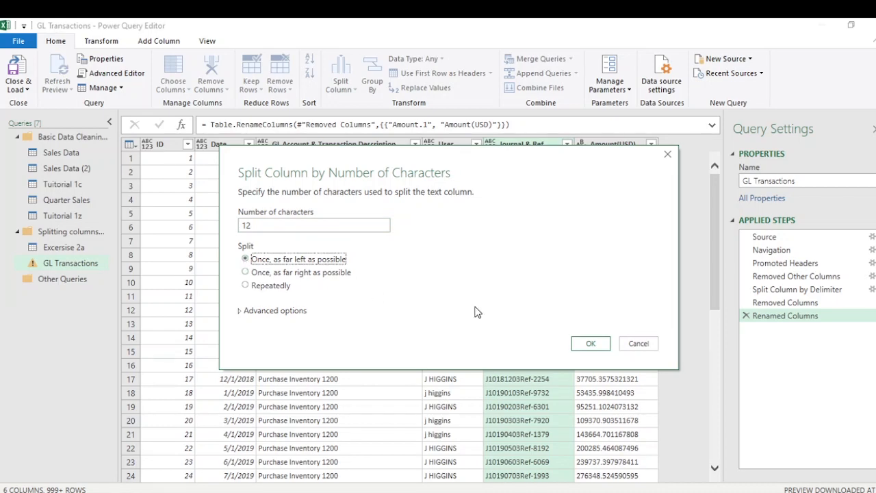
left_click(590, 344)
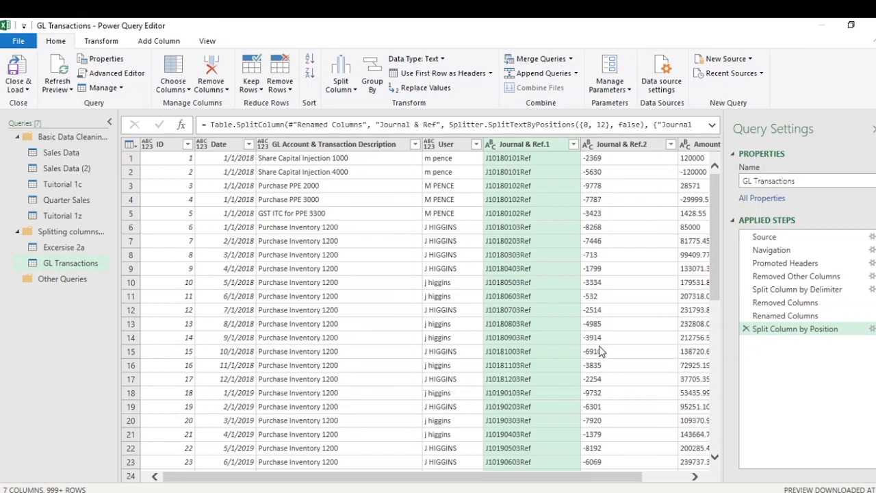
Try the 12-character split once as far right as possible, and set it back to once as far left as possible.
left_click(870, 330)
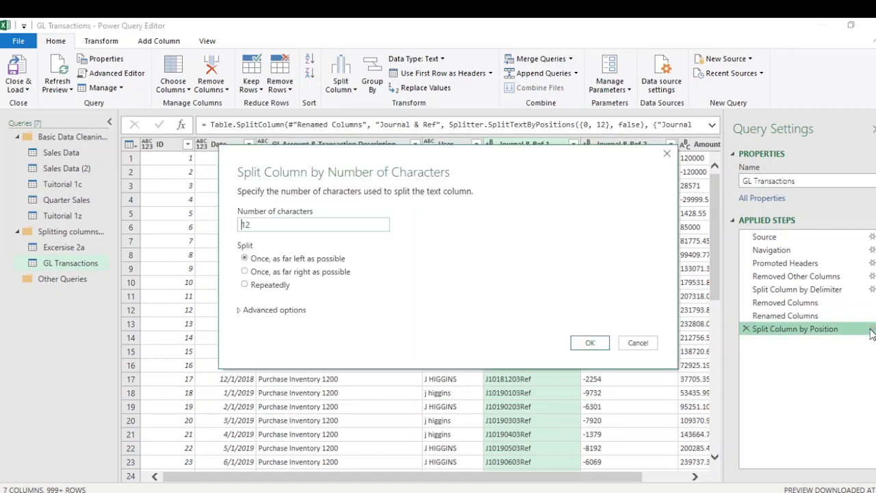
left_click(245, 271)
left_click(589, 343)
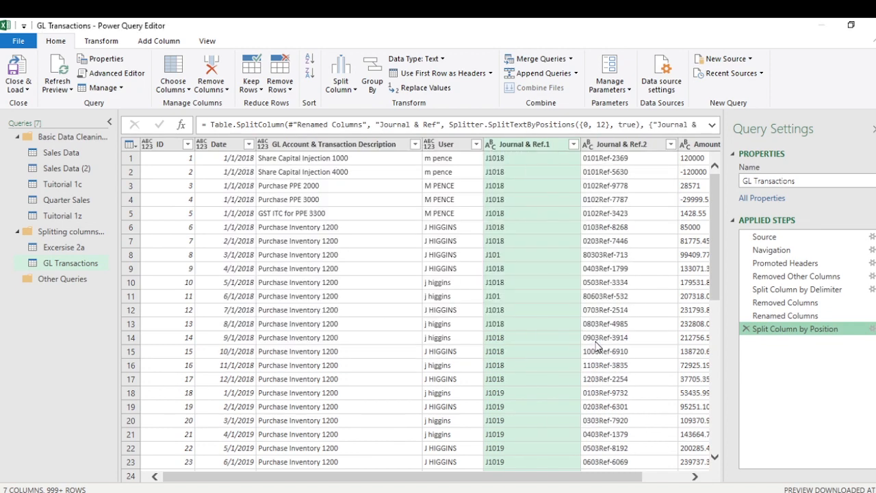
left_click(871, 329)
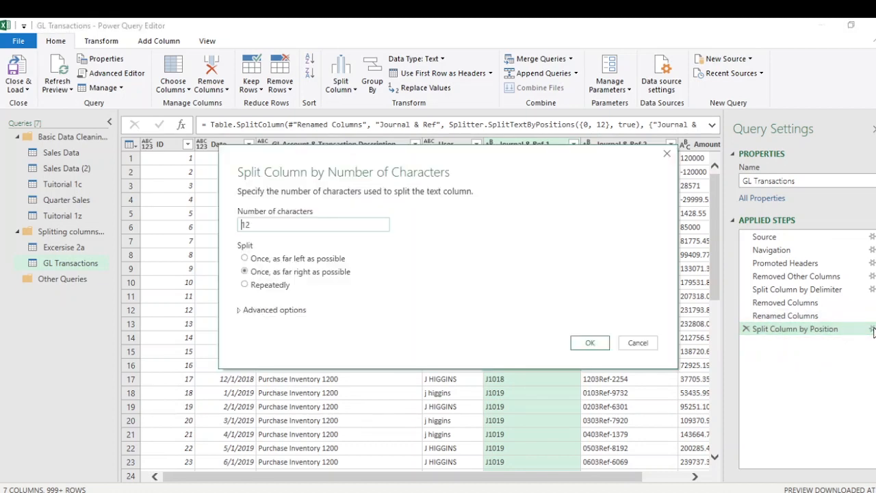
left_click(245, 259)
left_click(585, 343)
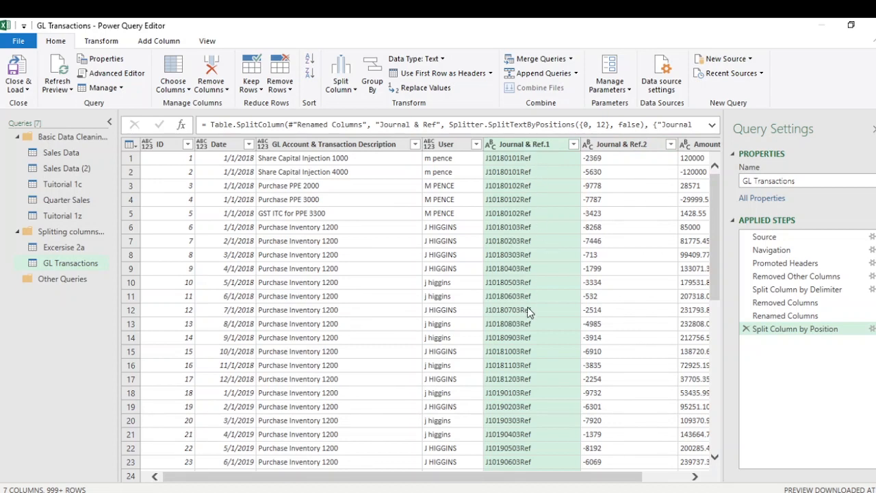
Check the split results, and extract only the last 4 characters of the Journal & Ref.2 column.
scroll(630, 338, "down", 3)
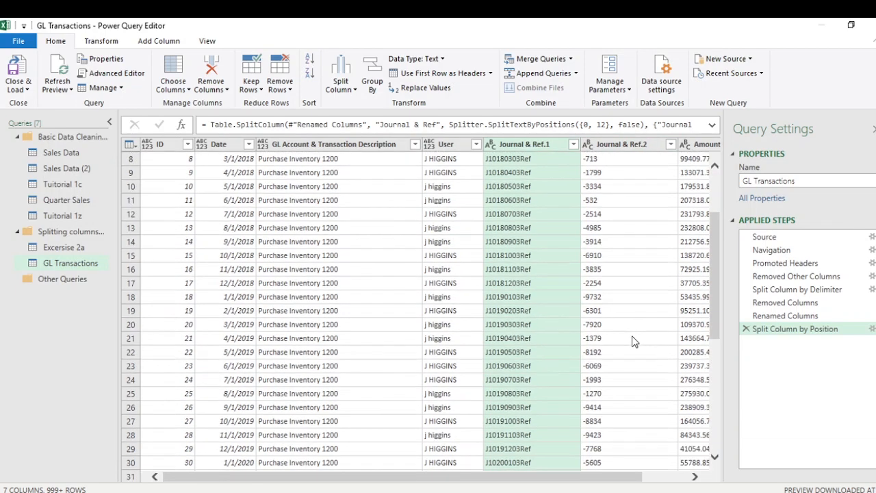
scroll(633, 340, "up", 3)
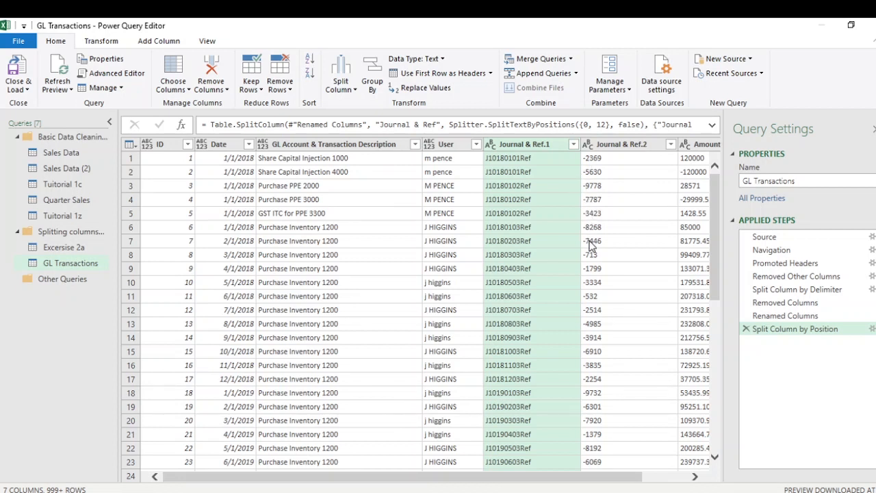
left_click(622, 145)
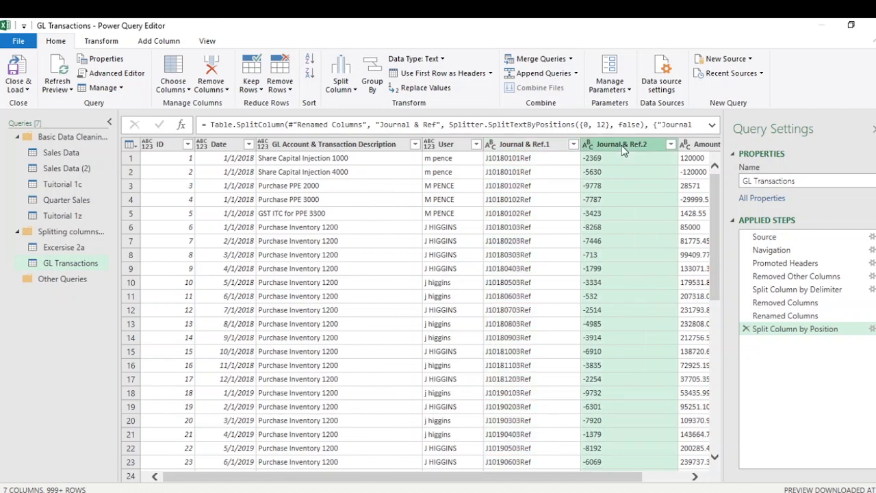
left_click(108, 42)
left_click(490, 74)
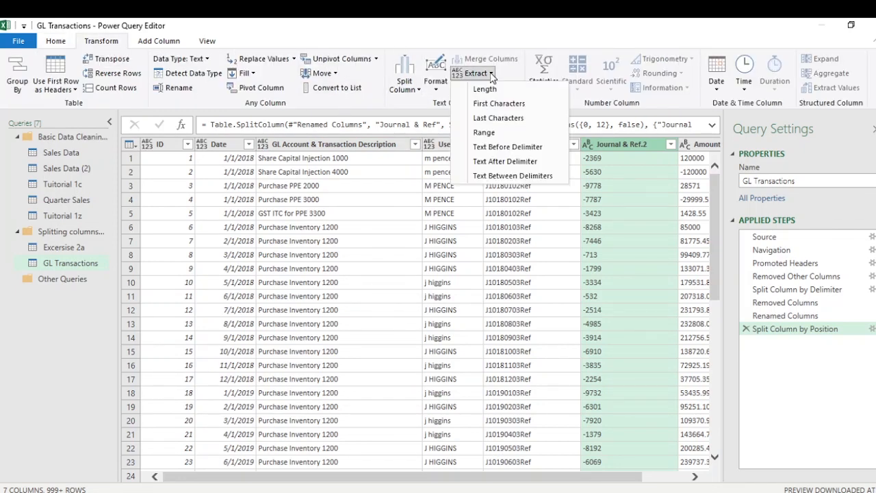
left_click(510, 121)
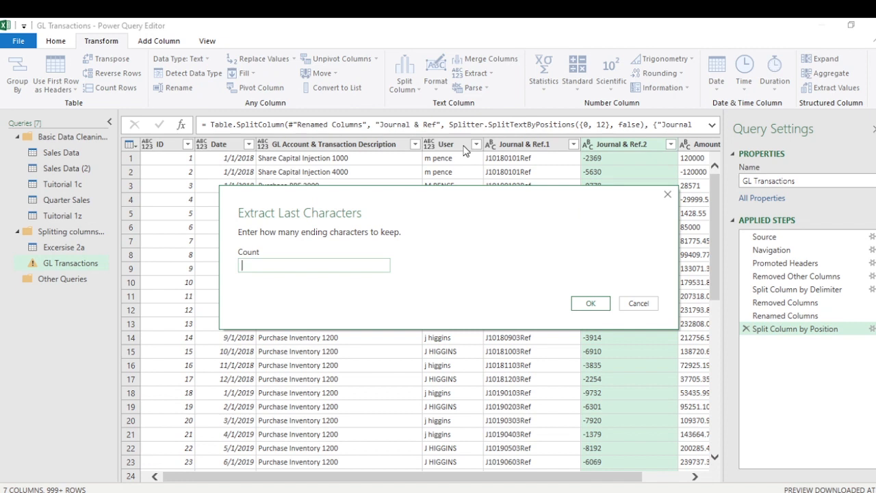
type("4")
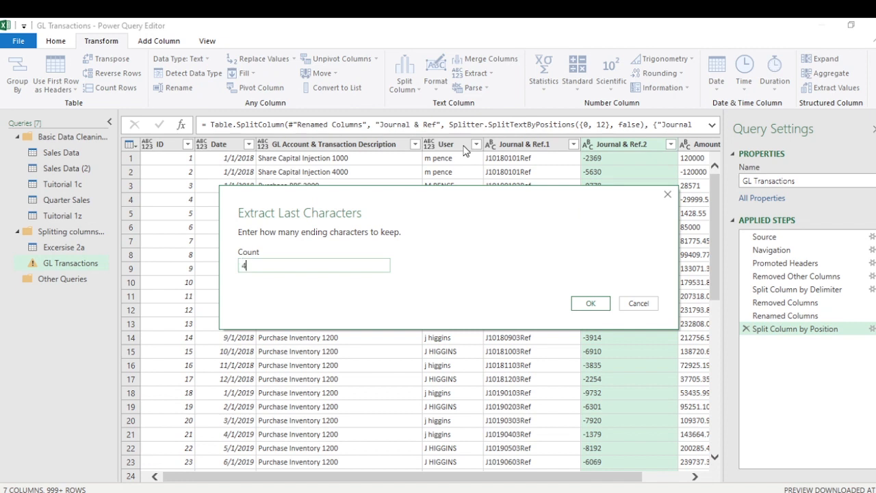
left_click(597, 310)
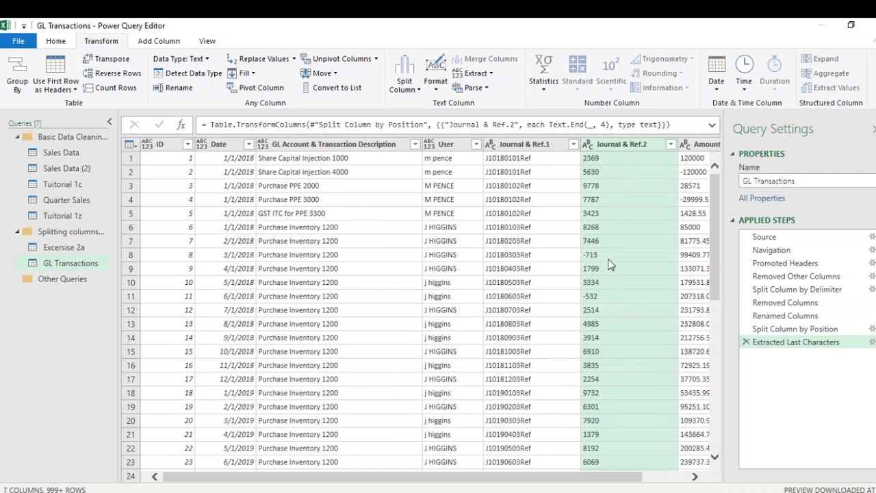
Check the extracted values, rename Journal & Ref.2 as Journal Number, and rename Journal & Ref.1 as Refrance Number.
scroll(611, 265, "down", 4)
scroll(611, 265, "up", 4)
double_click(633, 142)
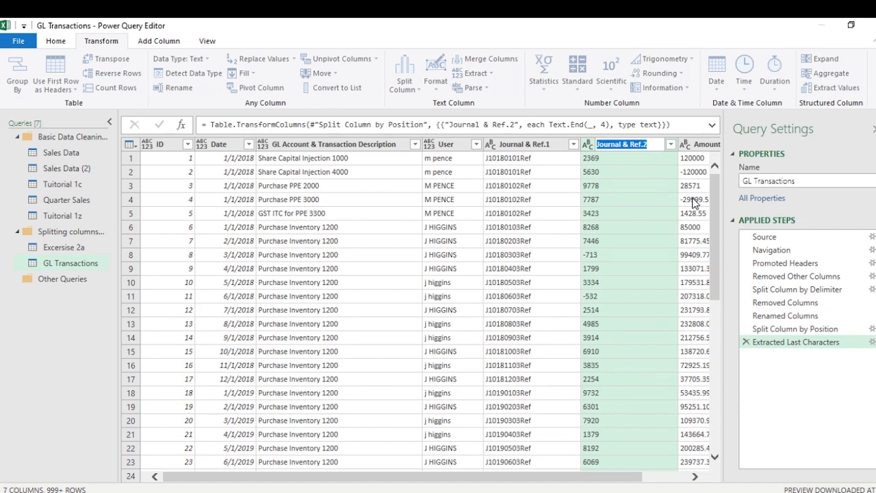
type("Journal")
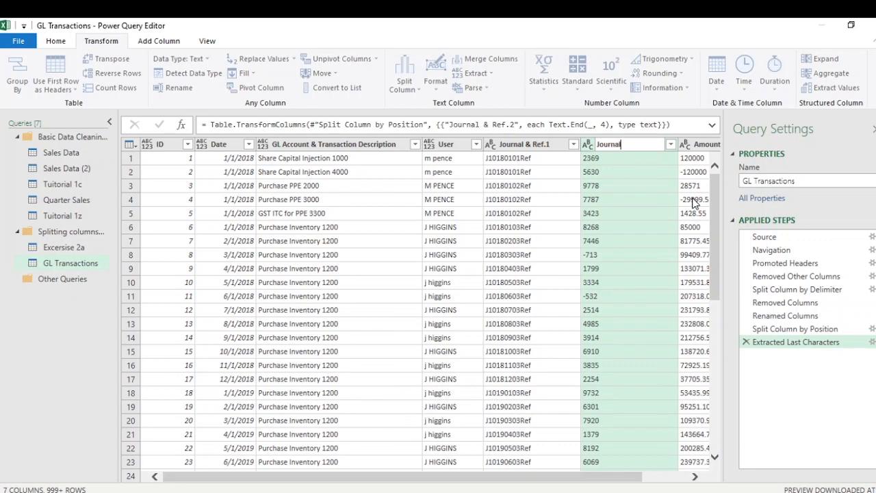
type(" Number")
left_click(537, 143)
double_click(538, 145)
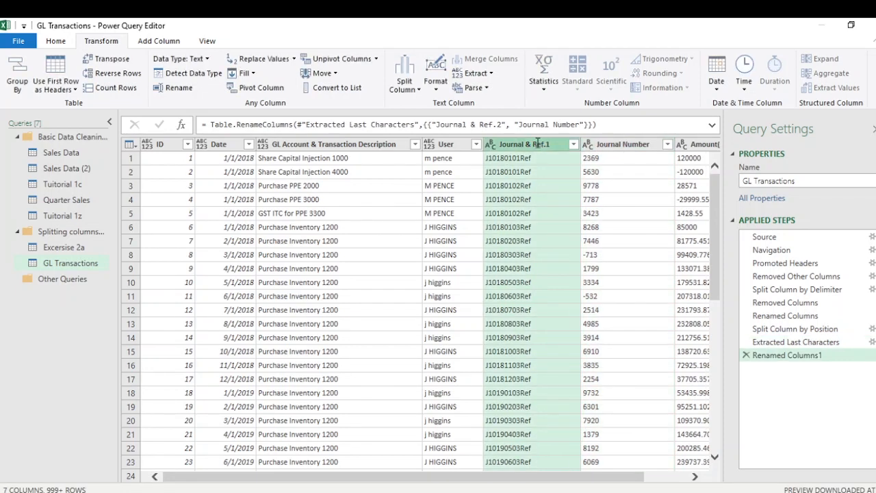
type("R")
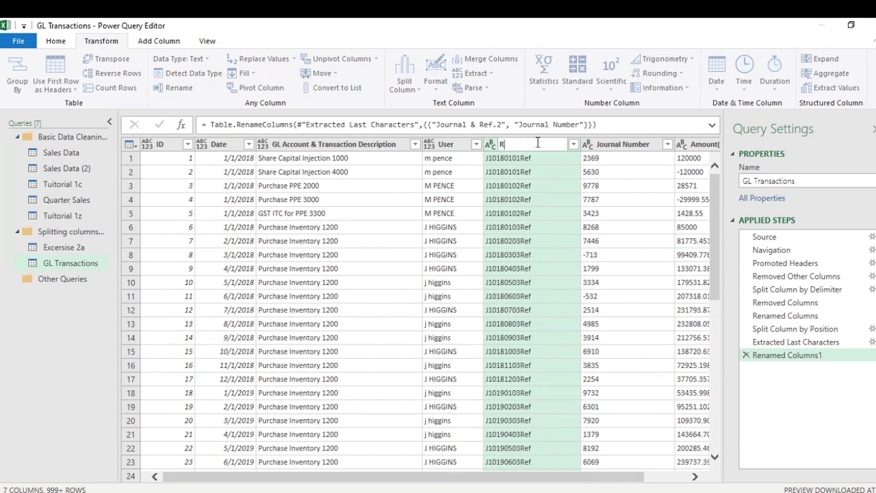
type("efrance Number")
key("Return")
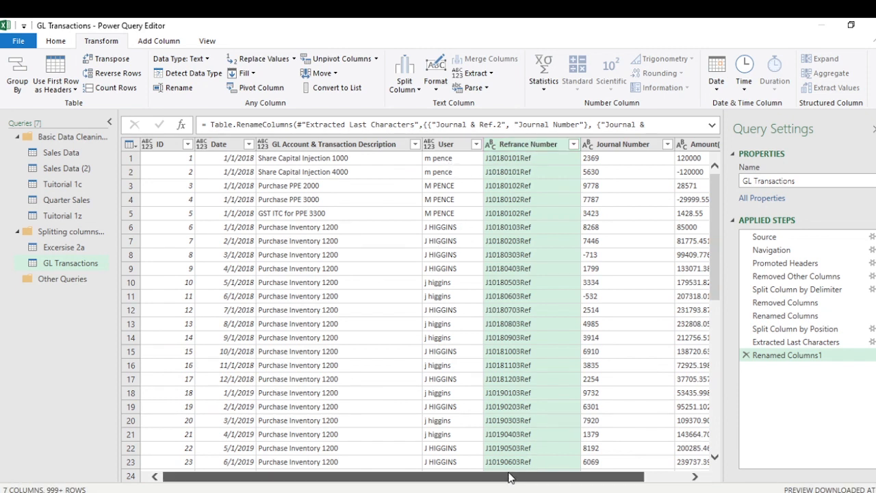
Convert all text in the User column to uppercase.
left_click_drag(508, 477, 586, 481)
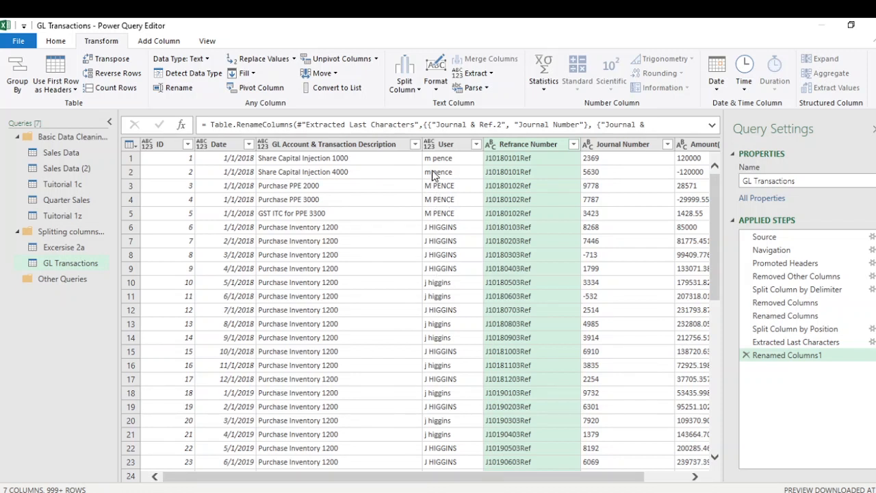
left_click(446, 145)
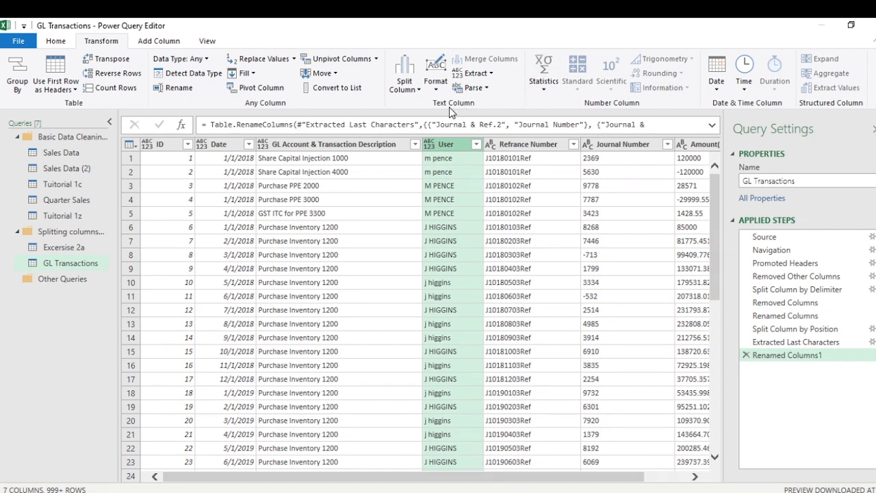
left_click(437, 86)
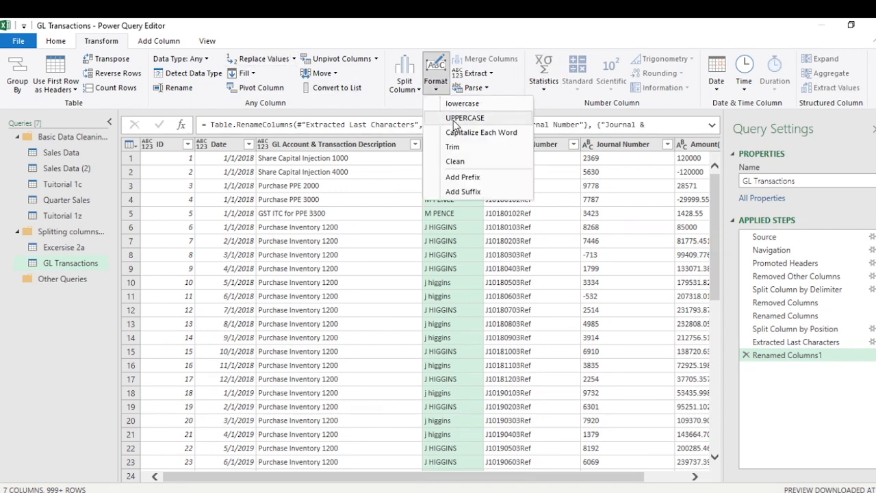
left_click(457, 119)
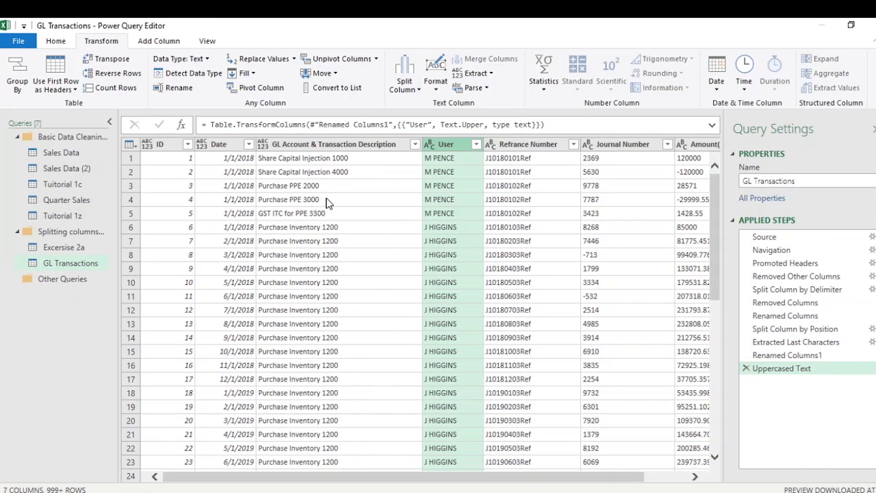
Split the GL Account & Transaction Description.1 column by the space delimiter at each occurrence, and look over the resulting columns.
left_click(329, 149)
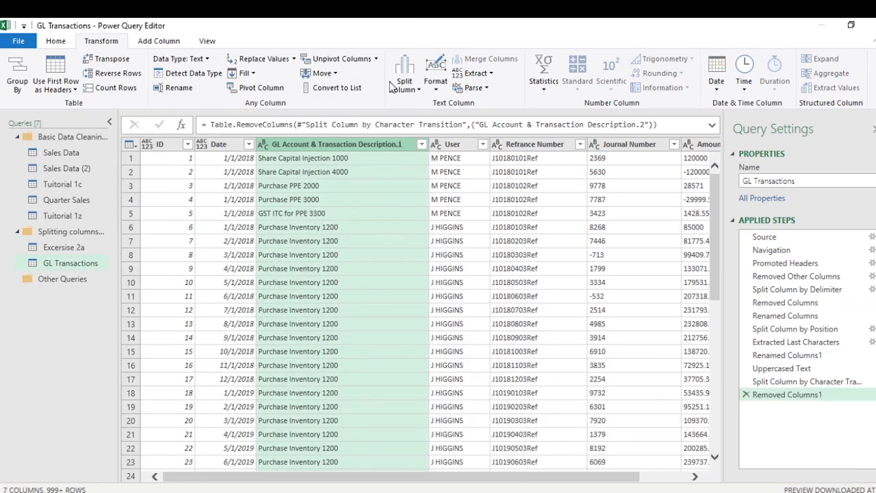
left_click(420, 90)
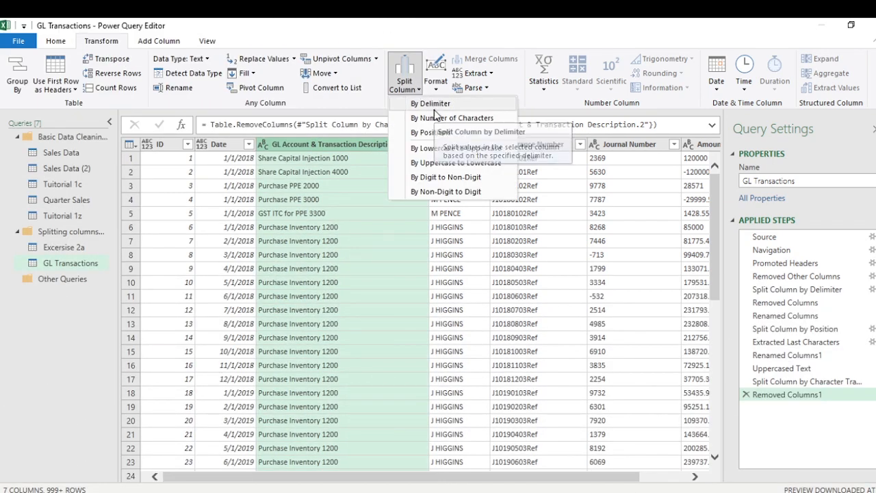
left_click(434, 109)
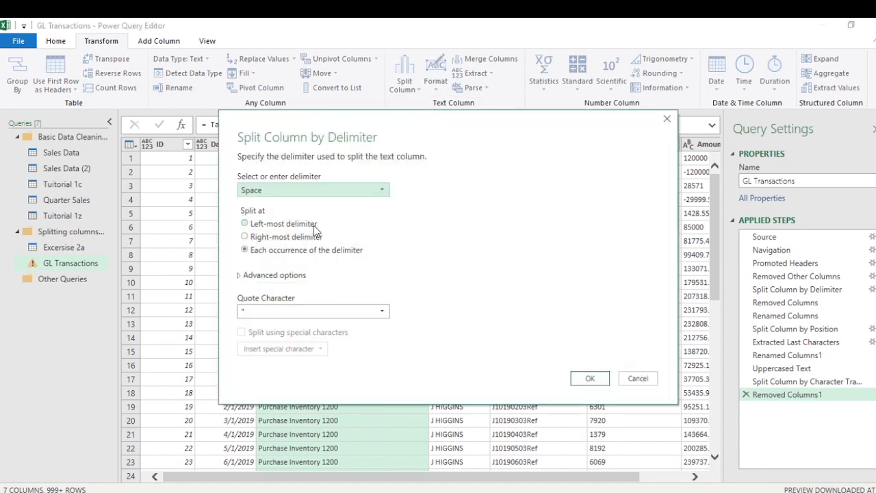
left_click_drag(487, 119, 706, 76)
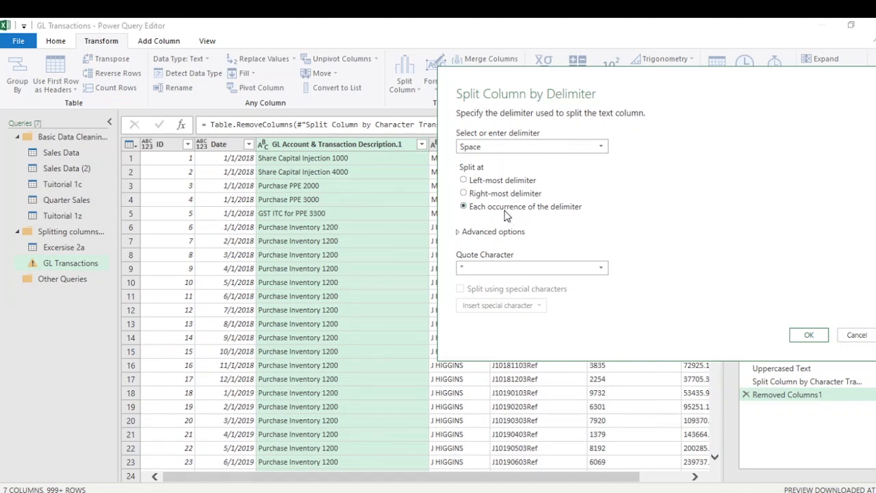
left_click(808, 335)
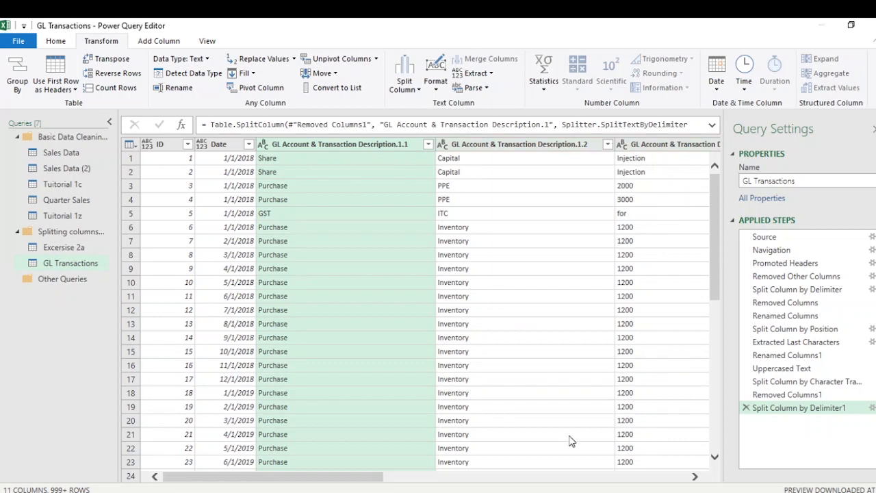
left_click_drag(367, 478, 312, 464)
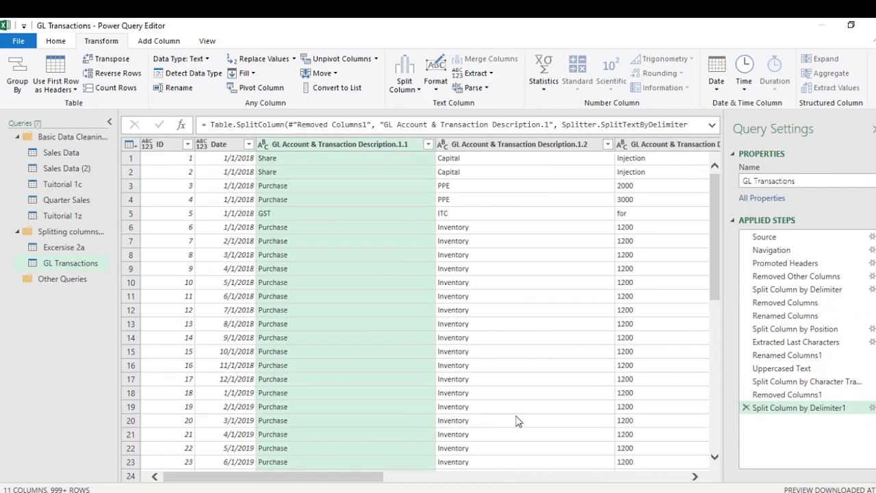
Edit the last delimiter split so it splits at the right-most space only, and look over the resulting columns.
left_click(871, 408)
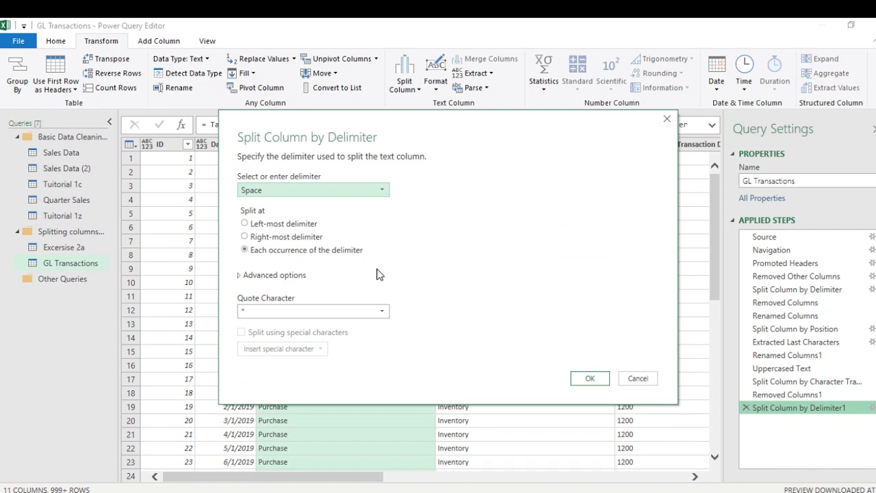
left_click(245, 237)
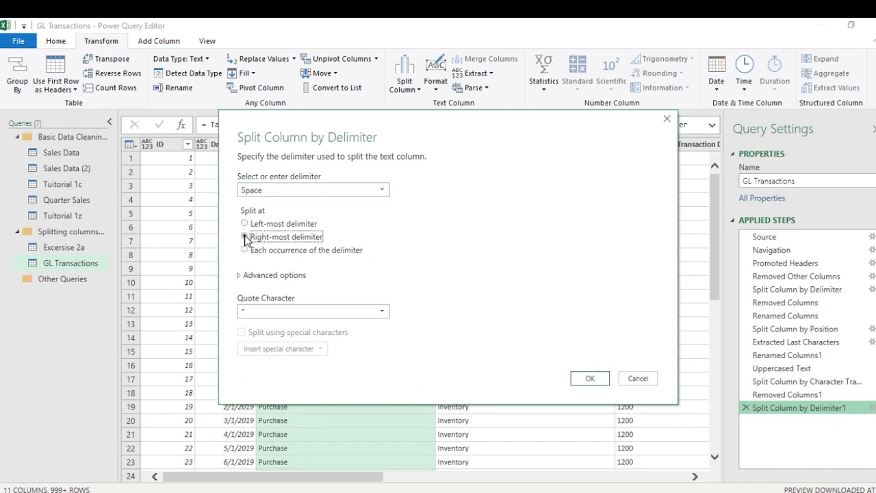
left_click(599, 382)
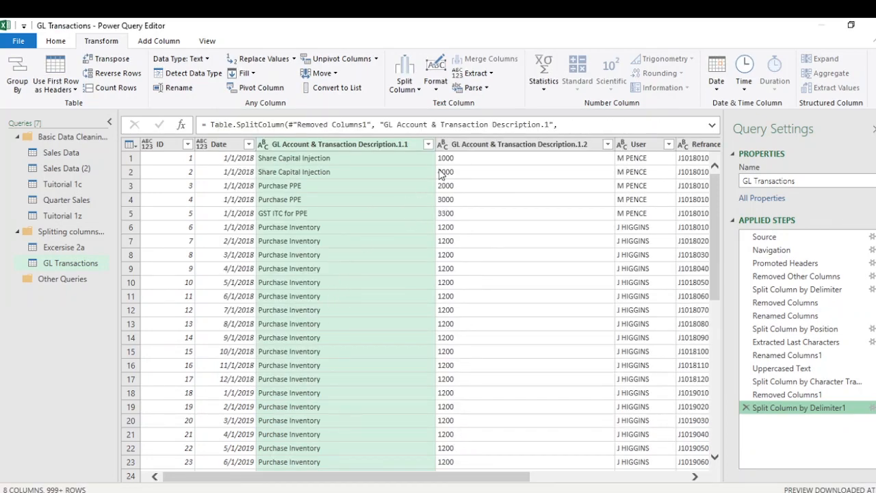
left_click_drag(493, 474, 383, 465)
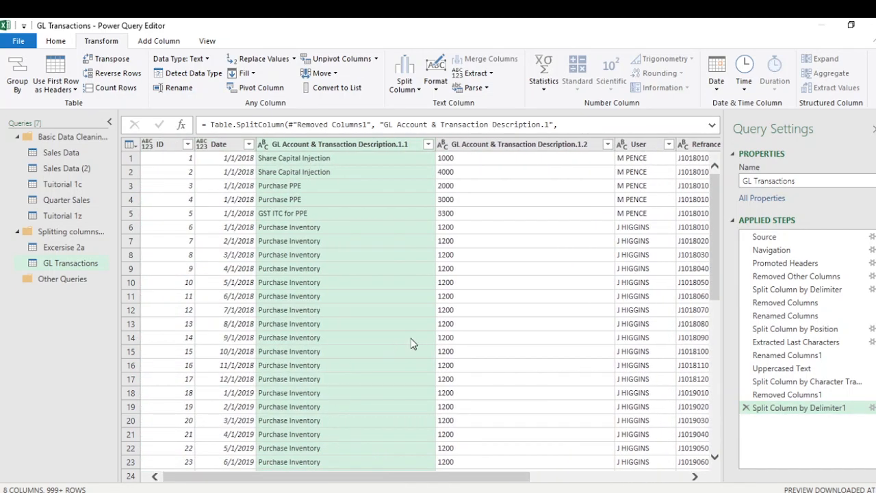
scroll(380, 308, "down", 4)
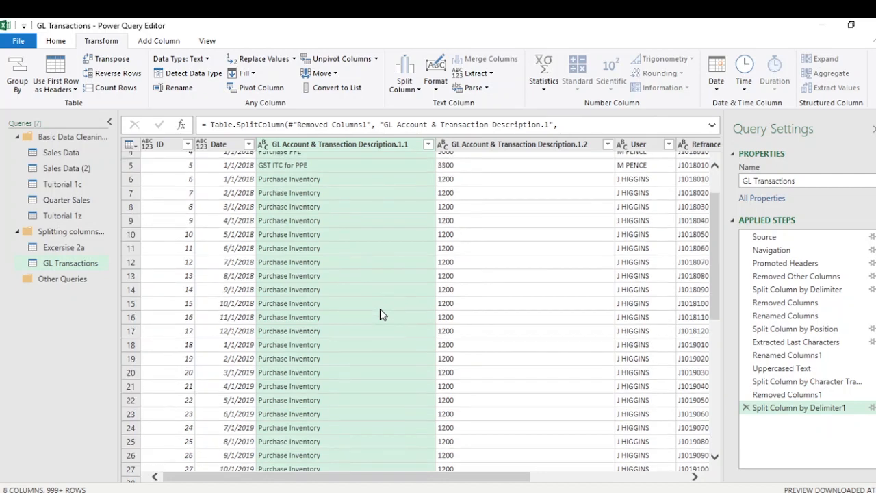
scroll(379, 308, "up", 4)
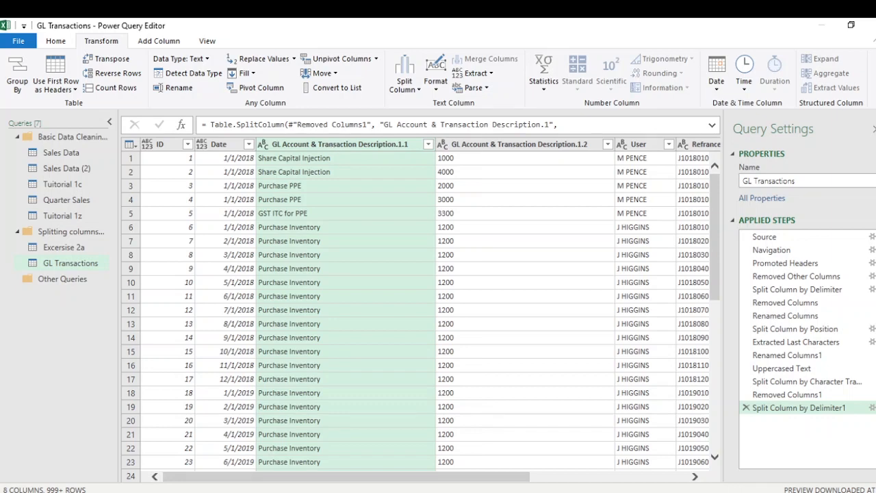
left_click_drag(409, 479, 349, 469)
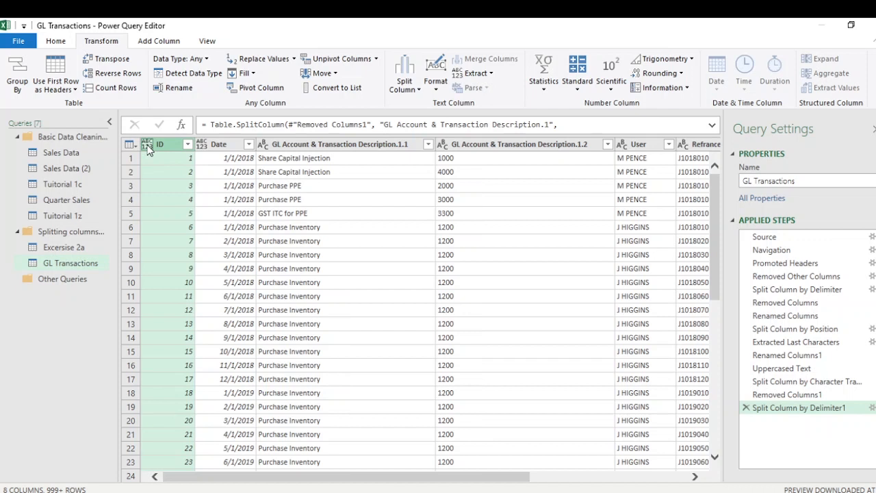
Set the ID column's data type to Whole Number and the Date column's to Date.
left_click(147, 144)
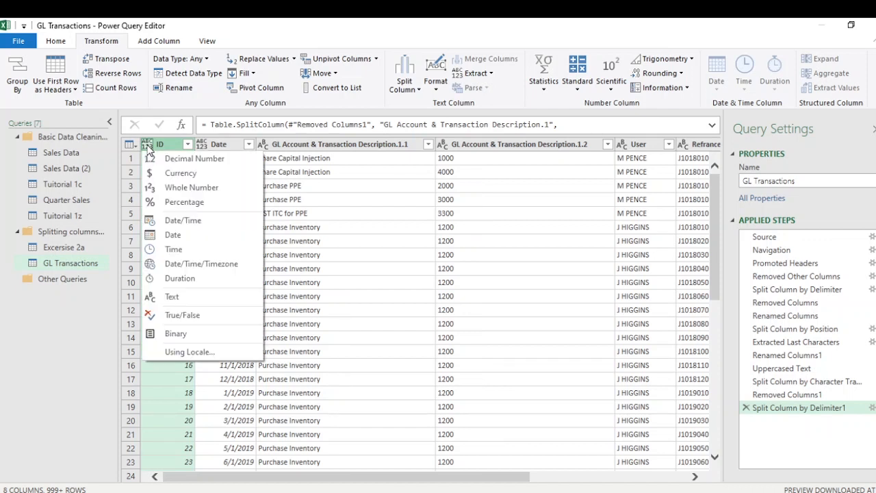
left_click(187, 189)
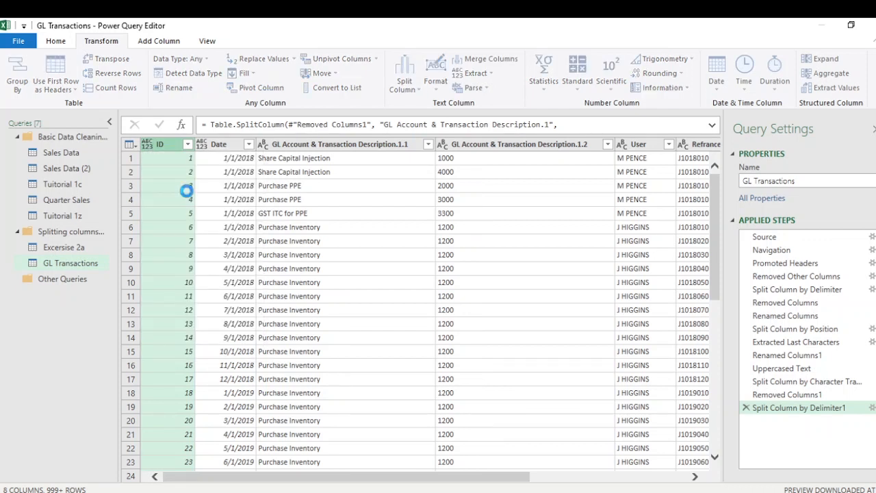
left_click(203, 147)
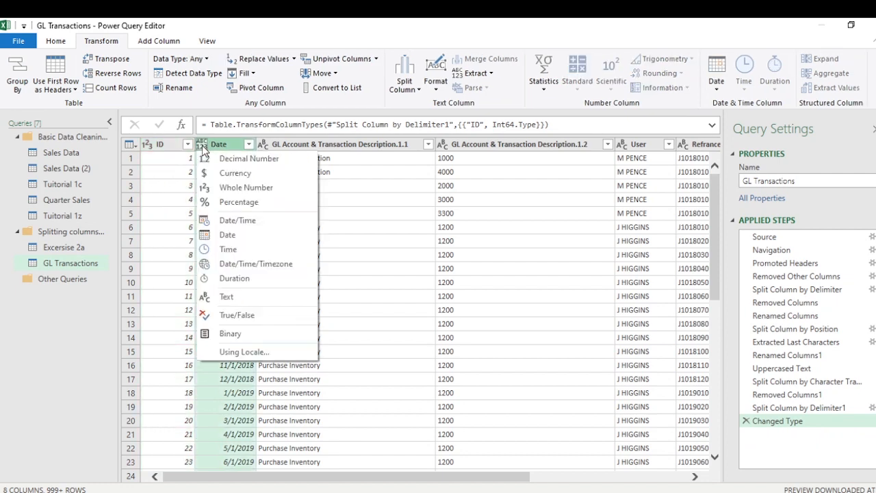
left_click(233, 235)
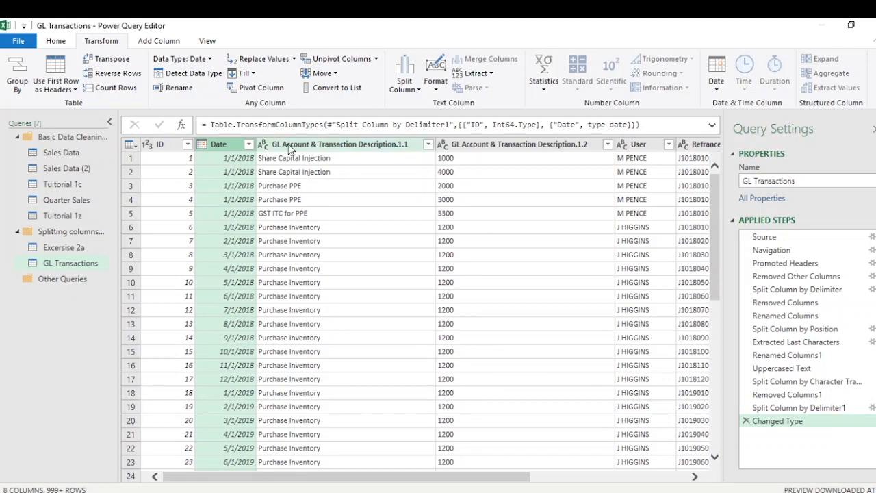
Set GL Account & Transaction Description.1.1 to the Text type and GL Account & Transaction Description.1.2 to Whole Number.
left_click(266, 148)
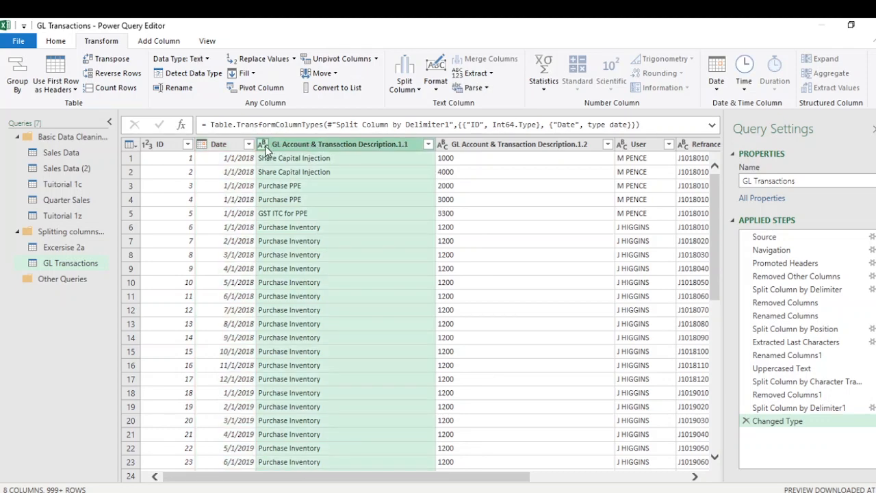
left_click(264, 148)
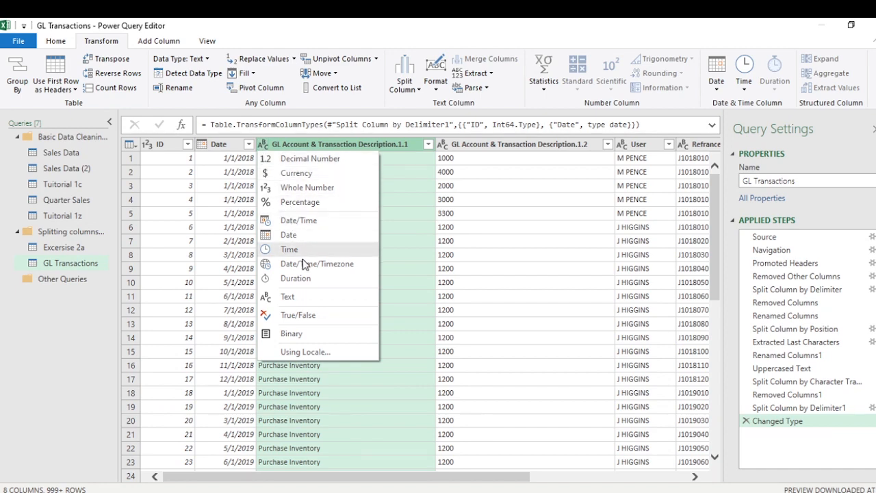
left_click(295, 297)
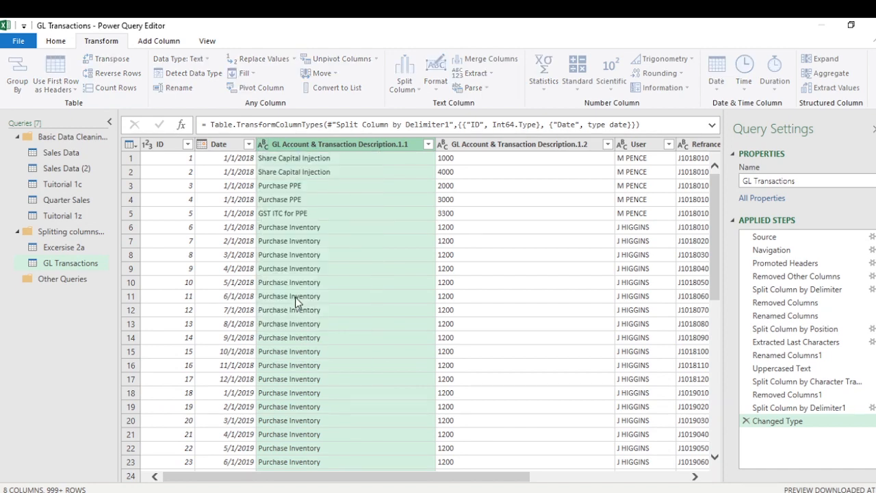
left_click(481, 144)
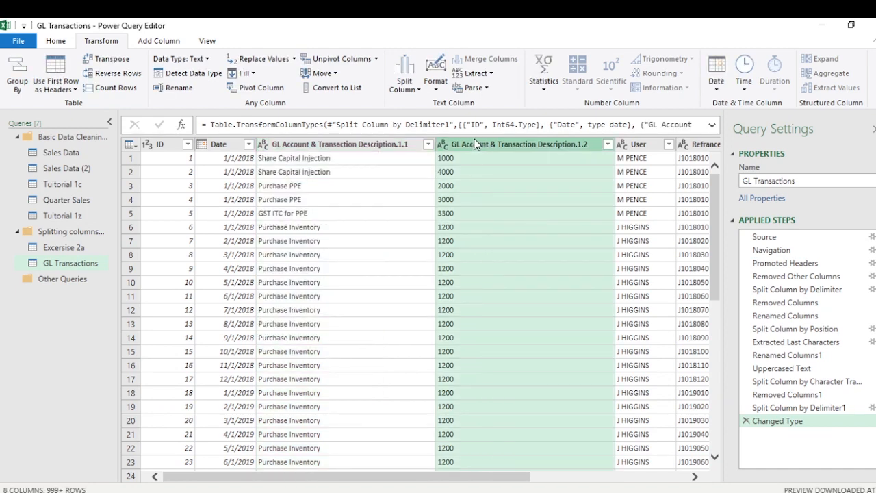
left_click(443, 144)
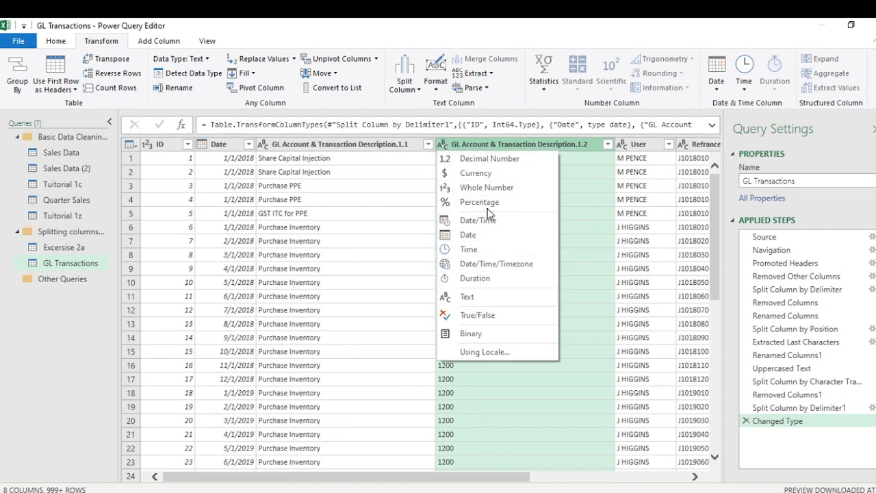
left_click(486, 188)
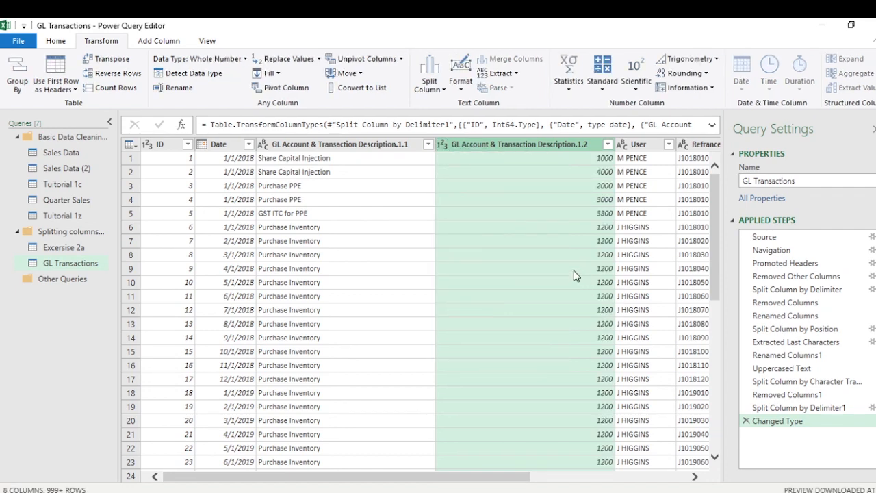
Set the Journal Number column's data type to Whole Number and the Amount(USD) column's to Decimal Number.
left_click_drag(515, 478, 639, 474)
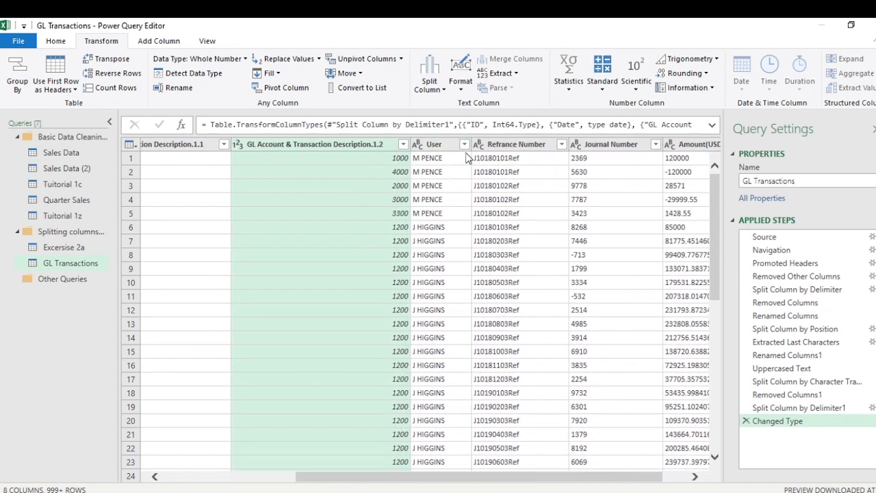
left_click(577, 151)
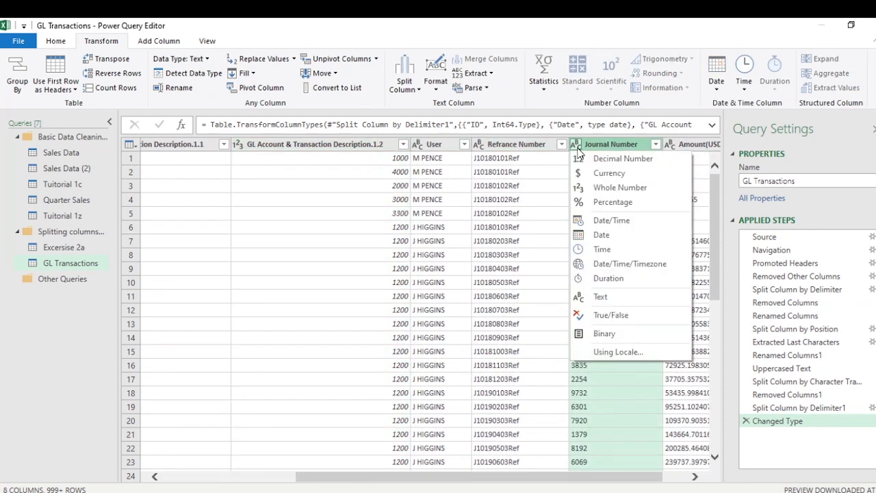
left_click(599, 186)
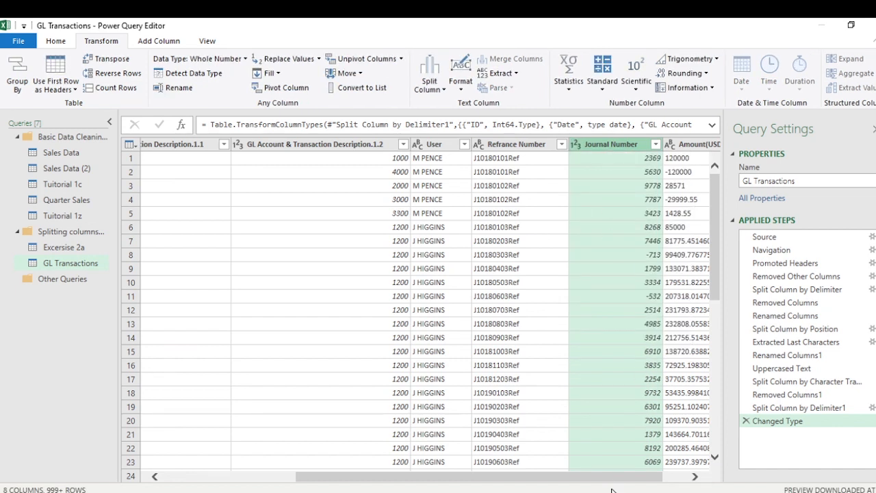
left_click_drag(611, 477, 738, 475)
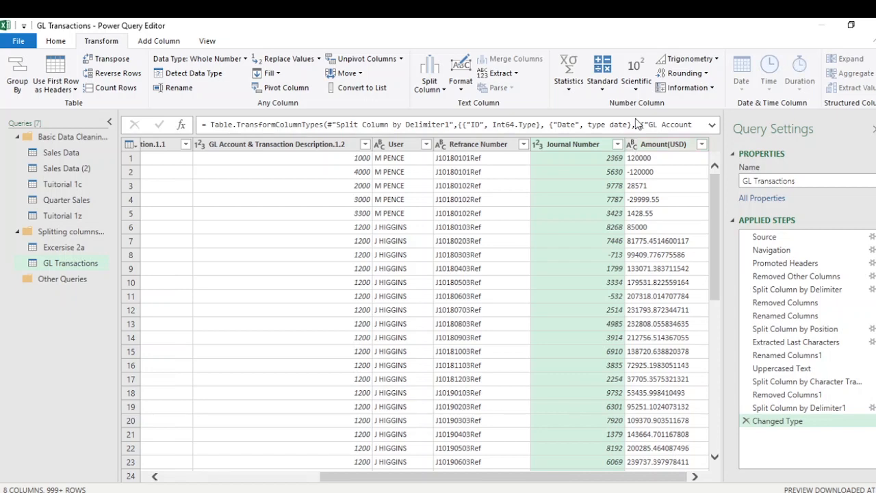
left_click(632, 143)
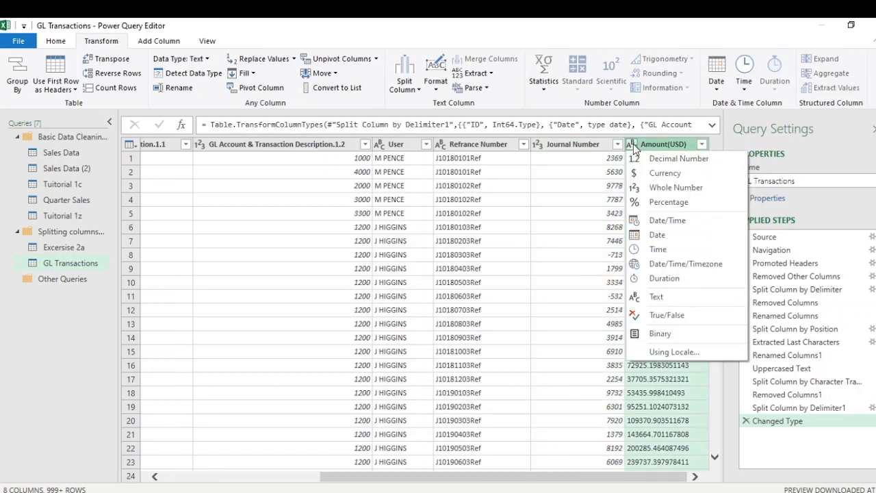
left_click(659, 159)
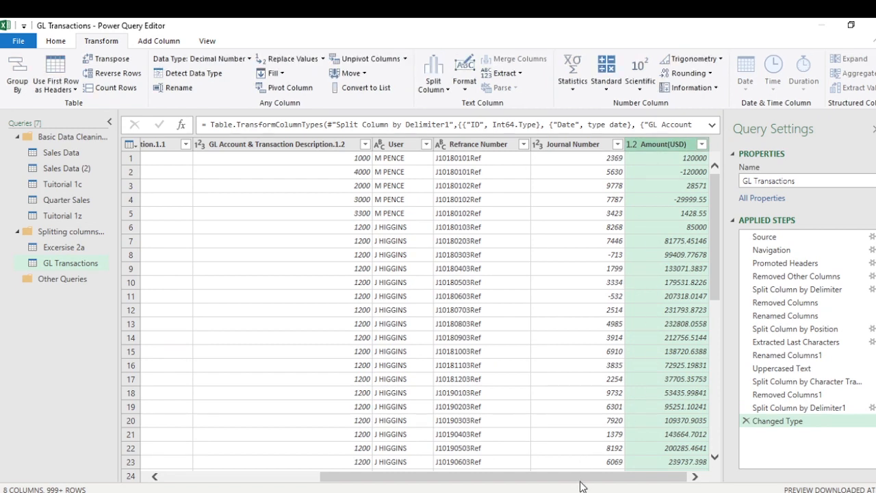
Look over all the converted columns and rename the query as Excercise 2b.
left_click_drag(578, 476, 363, 460)
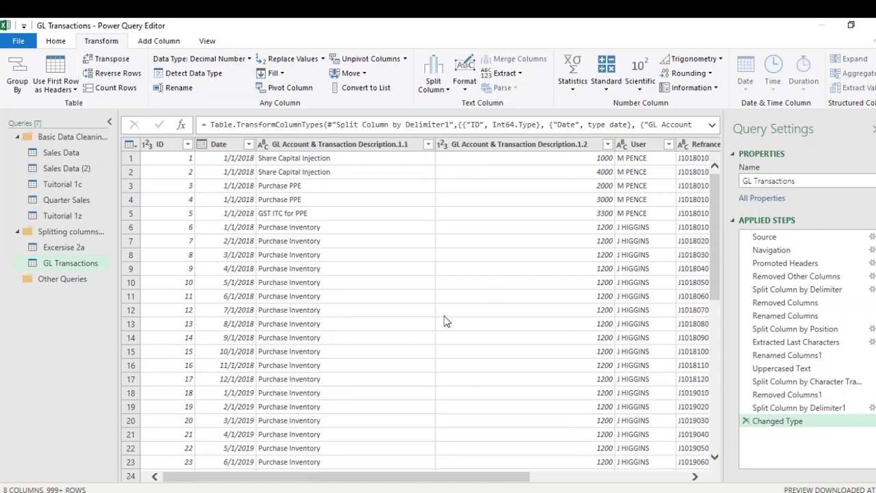
left_click_drag(425, 479, 611, 485)
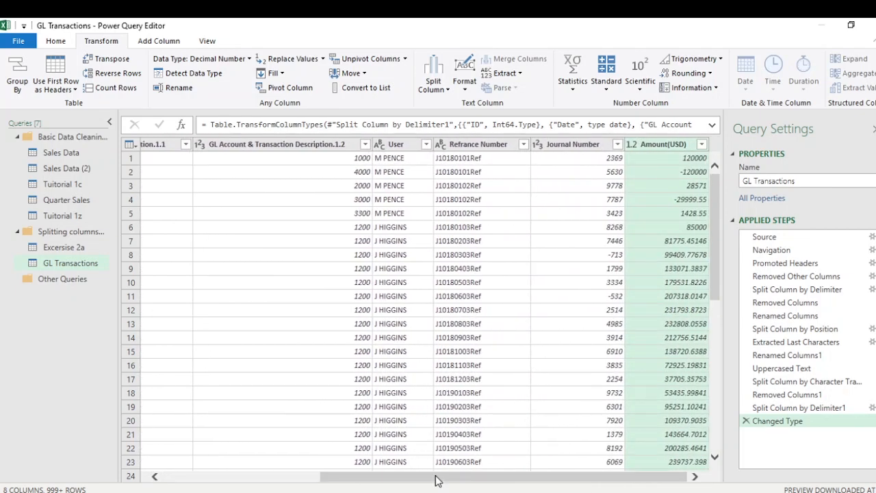
left_click_drag(470, 479, 210, 434)
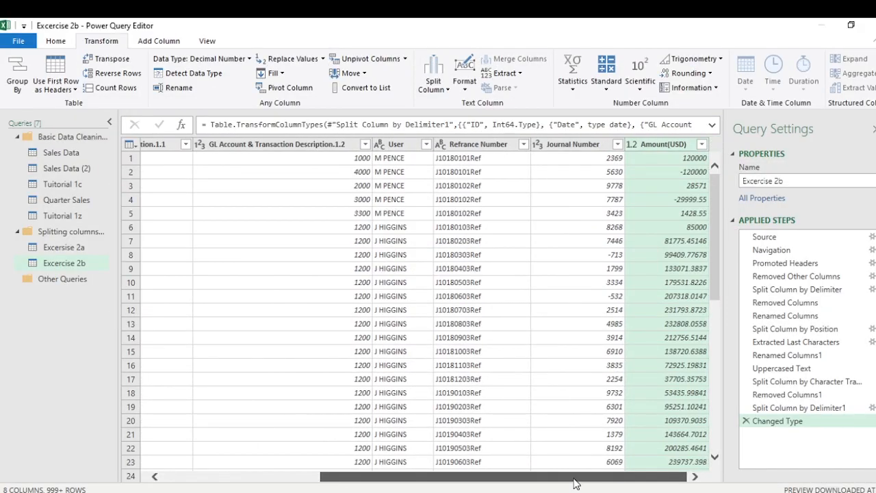
left_click_drag(543, 483, 316, 481)
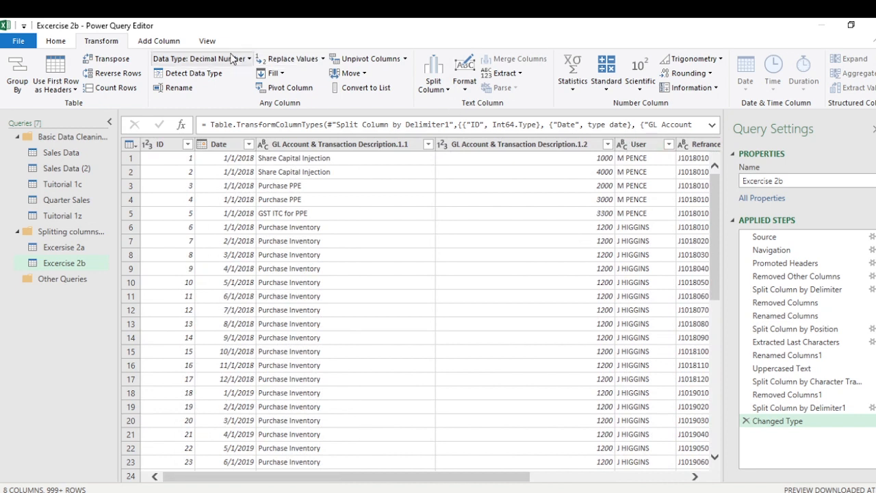
Import the PQ Exercise 2d workbook from the excel files folder as a new Excel source.
left_click(59, 42)
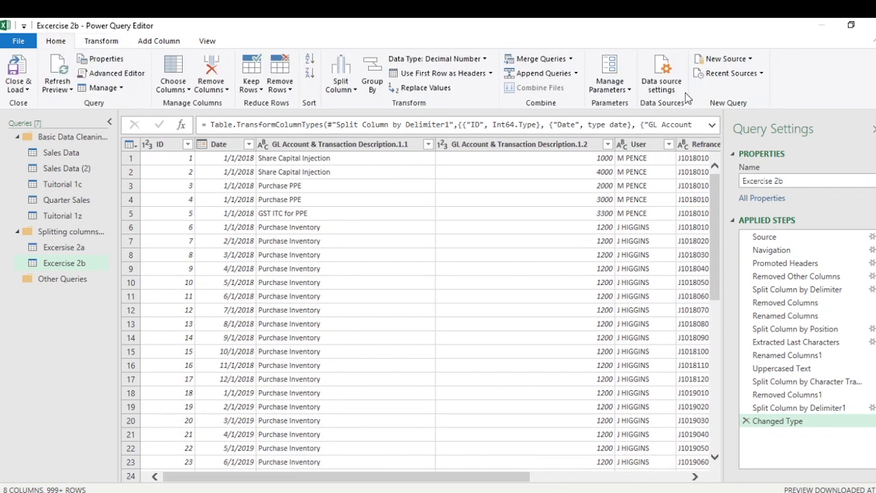
left_click(748, 59)
mouse_move(725, 73)
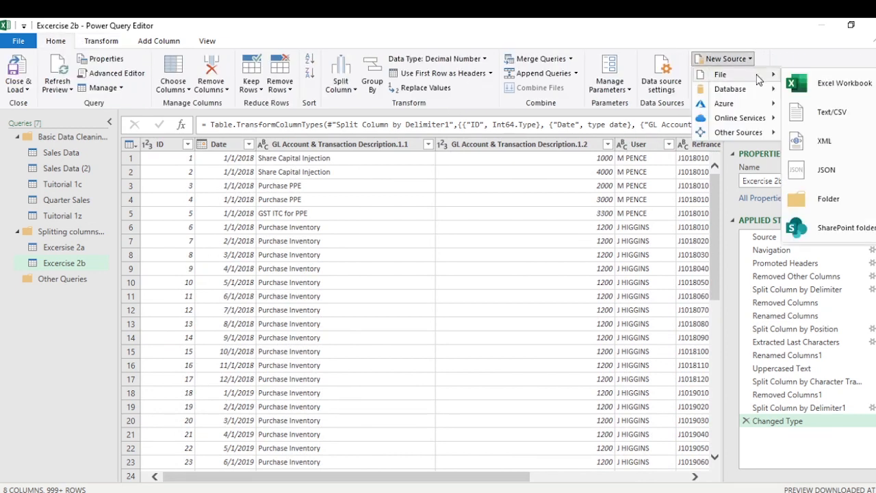
left_click(817, 81)
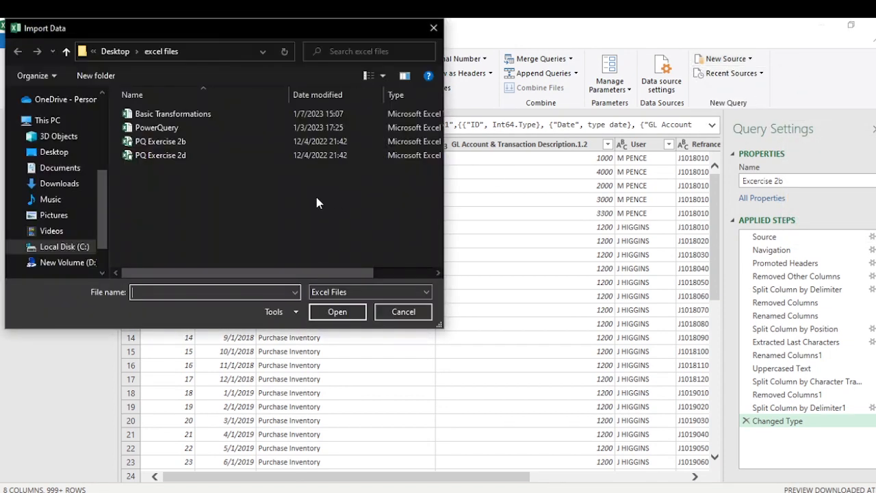
left_click(183, 154)
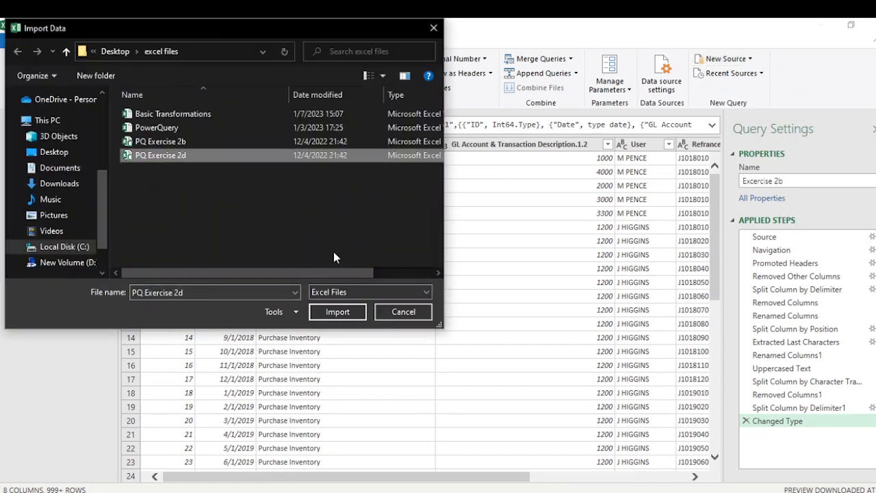
left_click(337, 311)
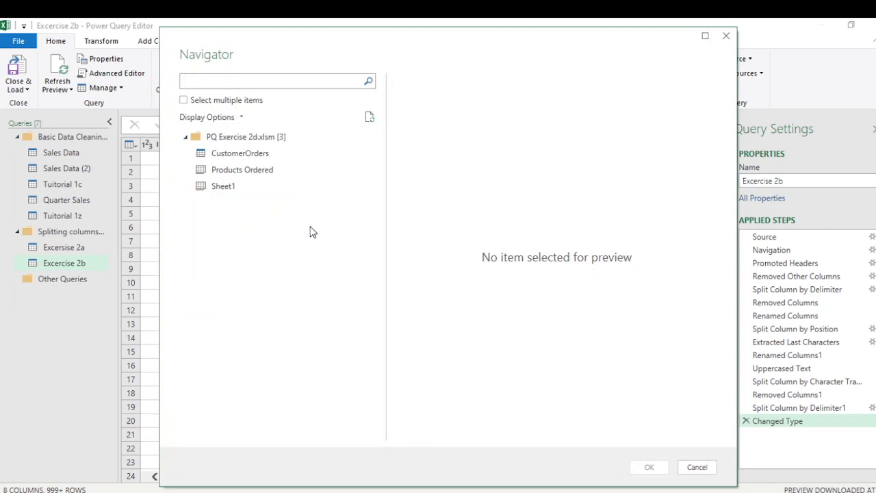
Preview the CustomerOrders table of the workbook and load it as a new query.
left_click(236, 155)
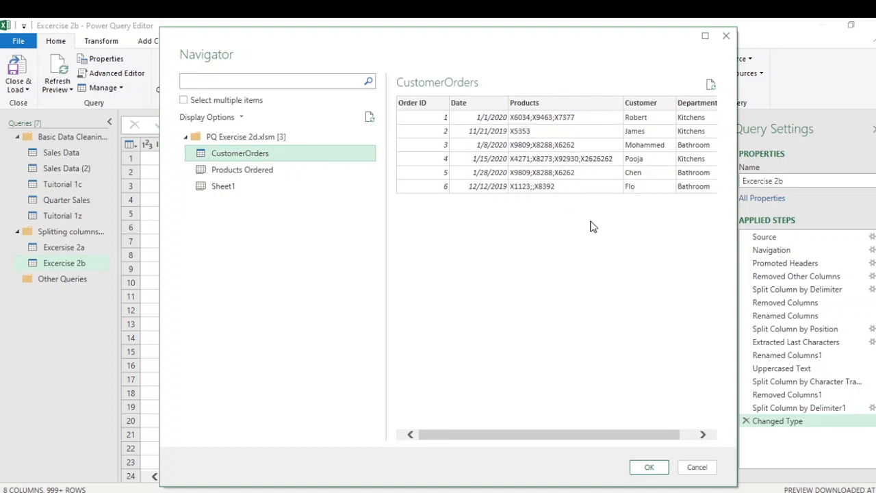
left_click_drag(585, 443, 497, 440)
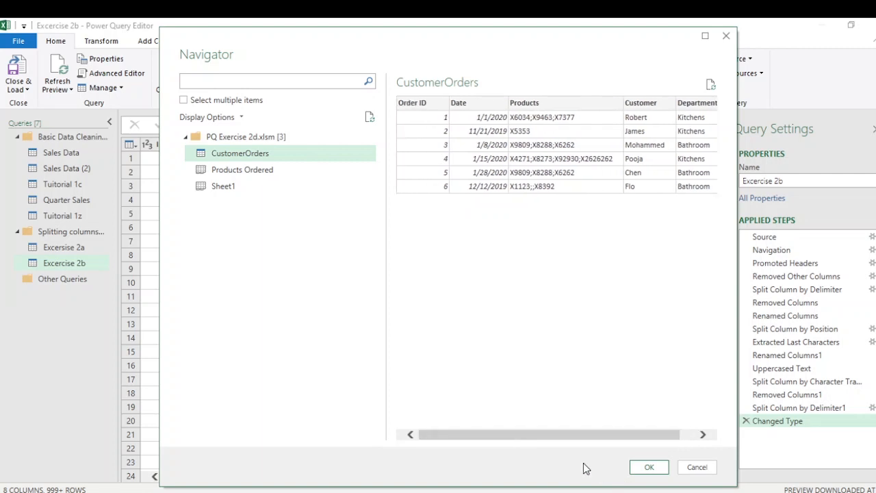
left_click(651, 469)
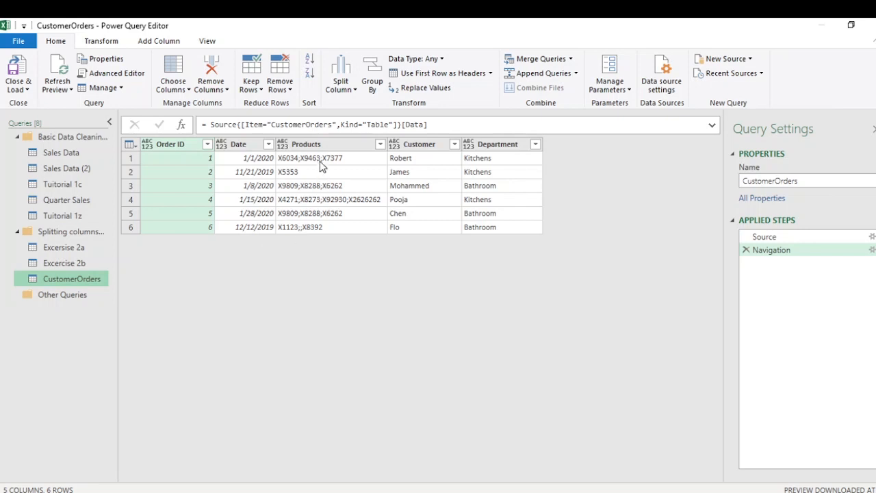
Split the Products column by the semicolon delimiter at each occurrence.
left_click(321, 147)
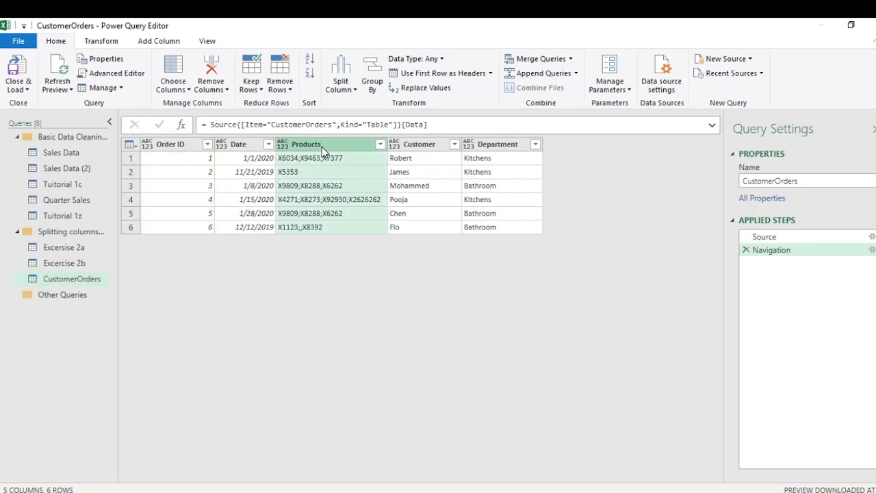
left_click(353, 88)
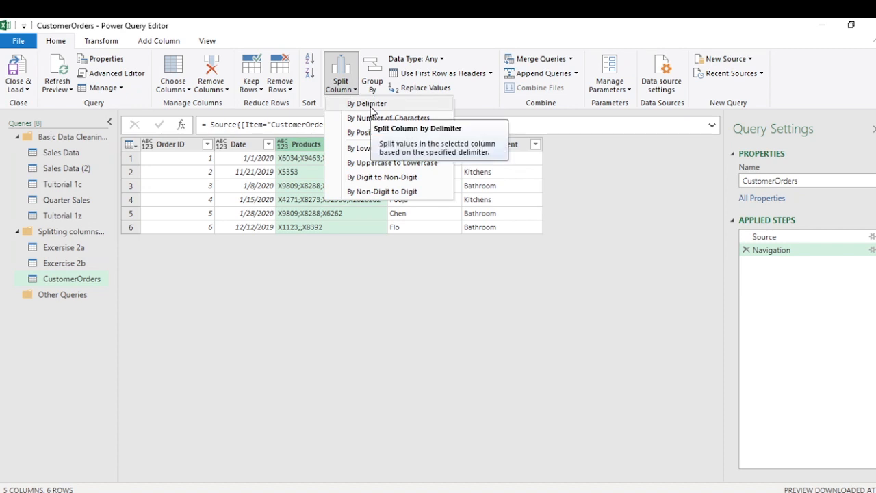
left_click(370, 106)
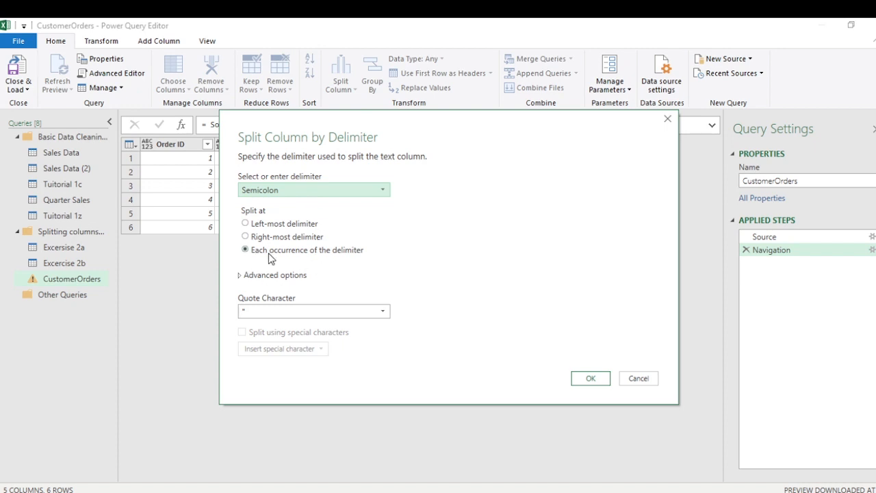
left_click(590, 378)
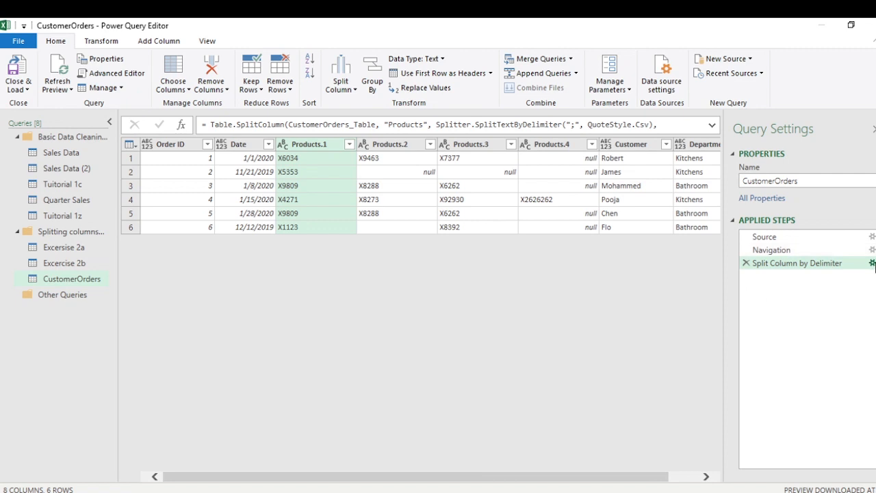
Edit the Products split so it splits into rows instead of columns, and compare its result with the Navigation step's data.
left_click(871, 262)
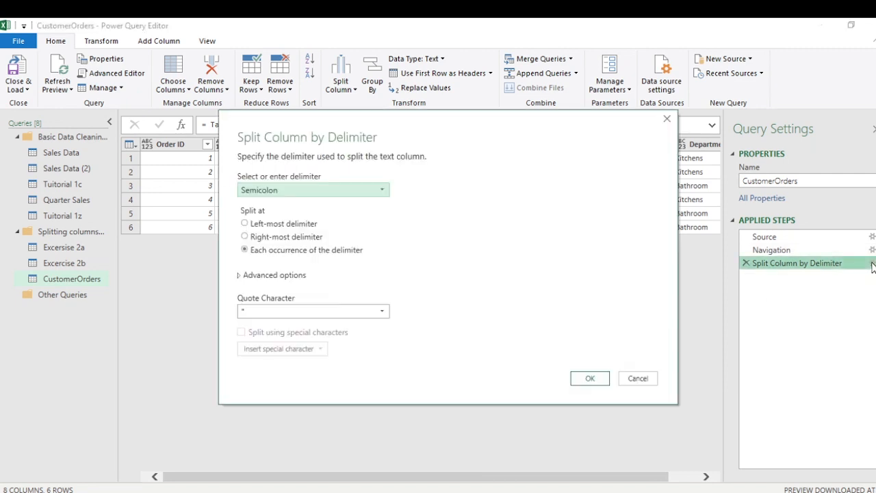
left_click(240, 276)
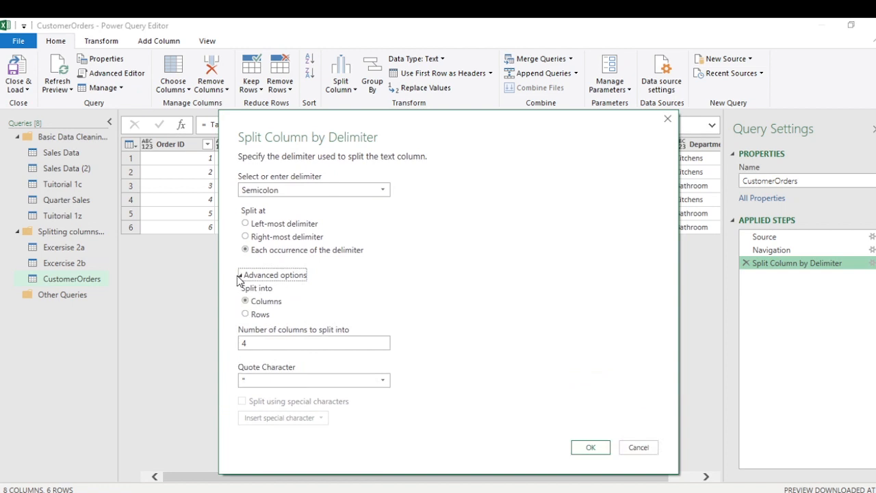
left_click(246, 314)
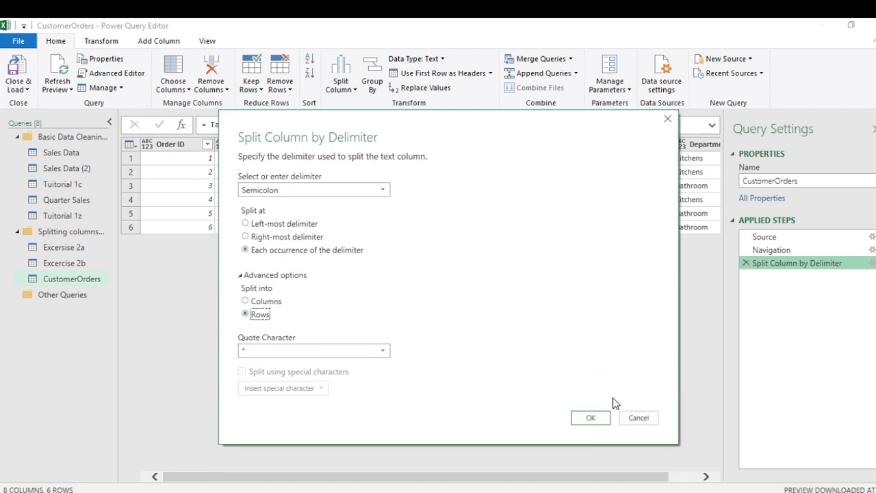
left_click(601, 416)
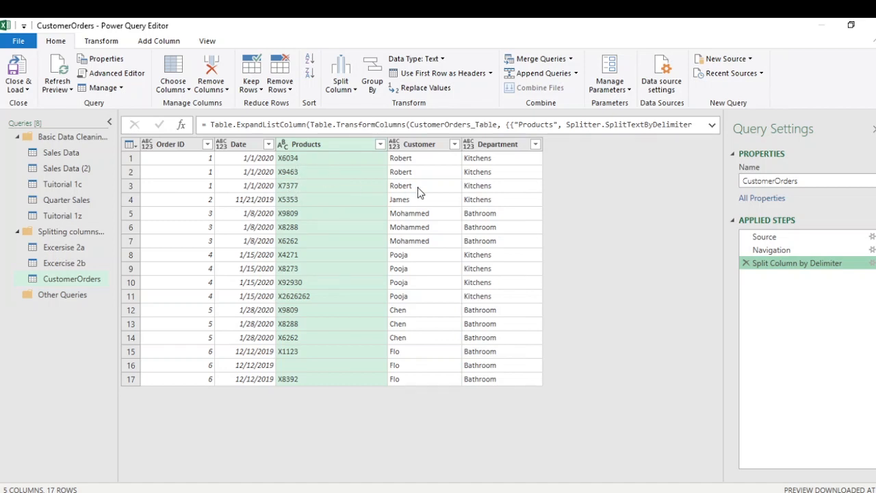
left_click(773, 254)
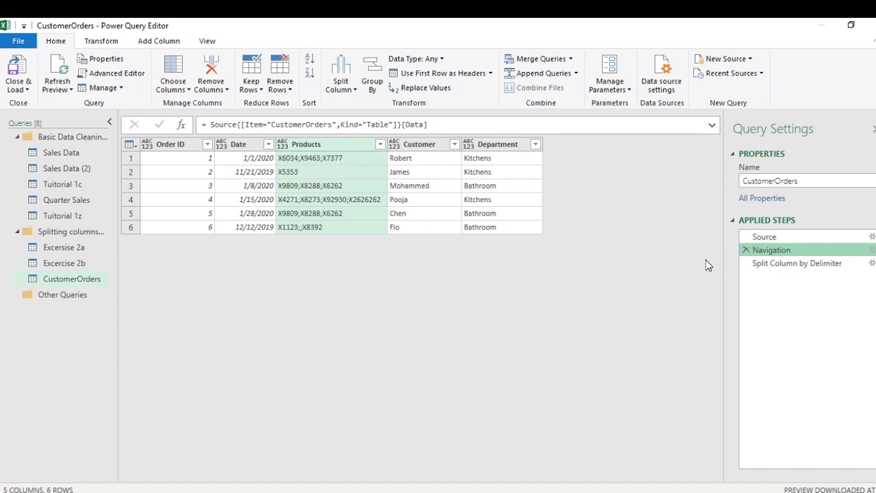
left_click(780, 264)
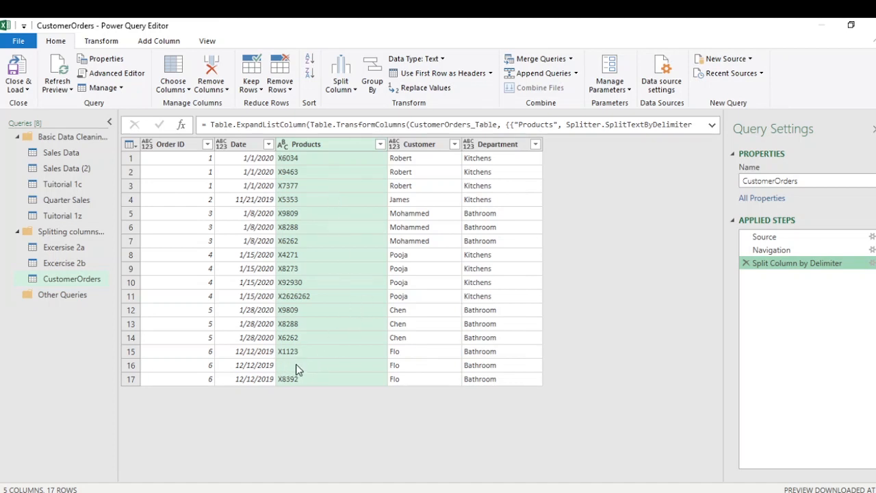
Insert a Replace Values step after Navigation that replaces ";;" with ";" in the Products column, and return to the split step.
left_click(771, 250)
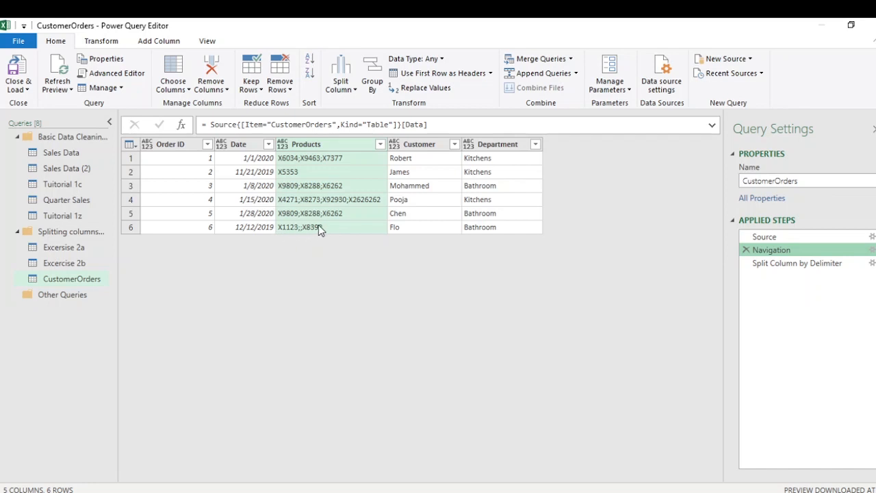
left_click(106, 42)
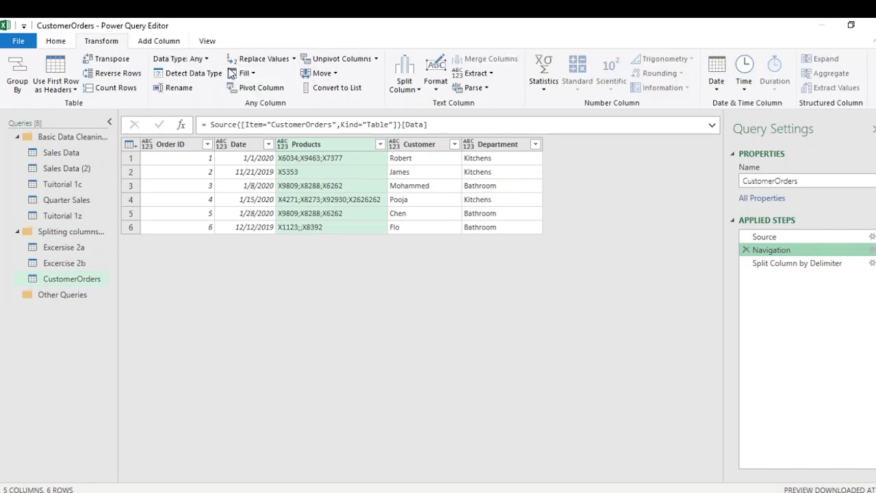
left_click(265, 61)
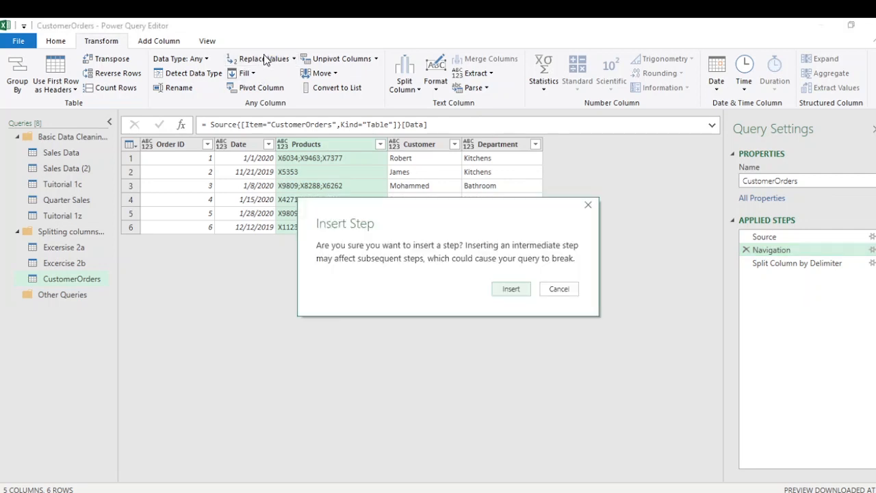
left_click(517, 291)
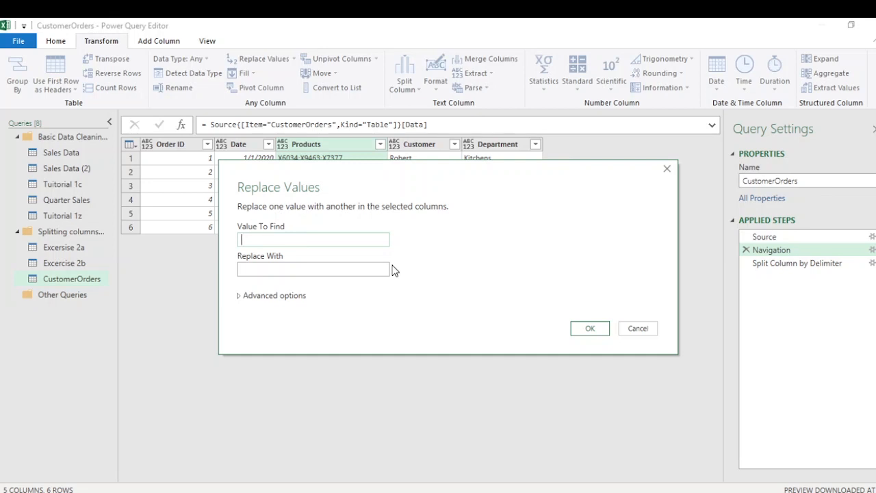
type(":")
left_click(359, 272)
type(";")
left_click(583, 331)
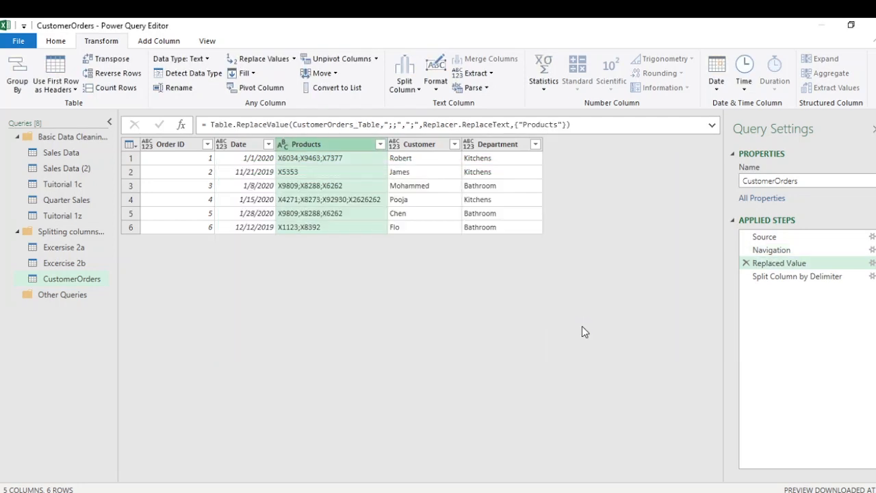
left_click(811, 281)
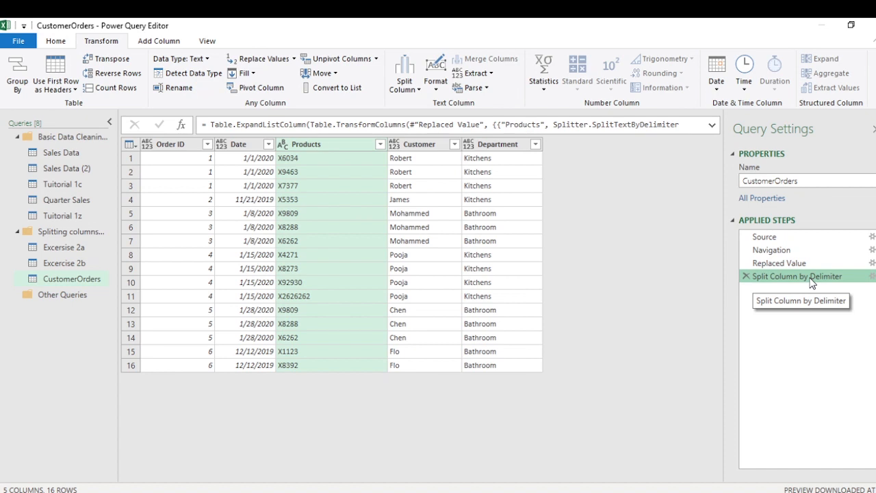